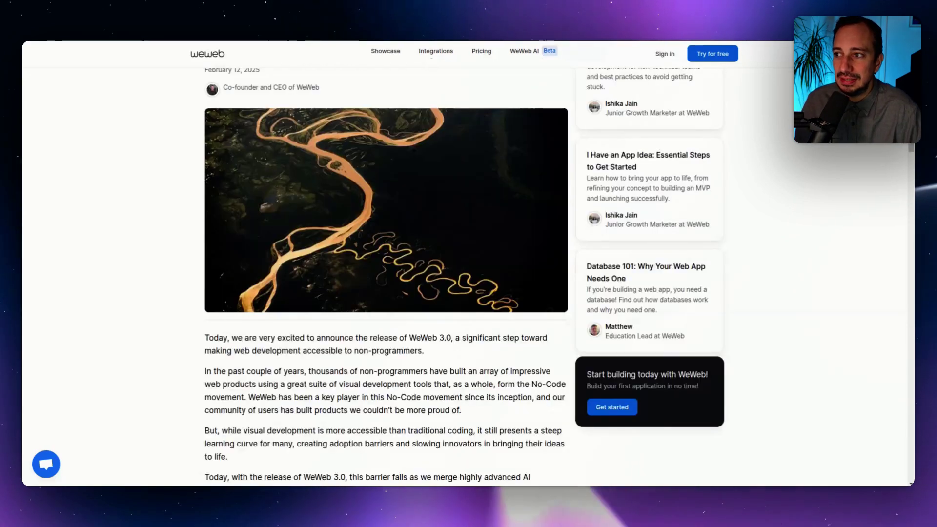
Read the WeWeb 3.0 announcement article and the 2025 changelog entries for the new AI features.
scroll(169, 146, "up", 1)
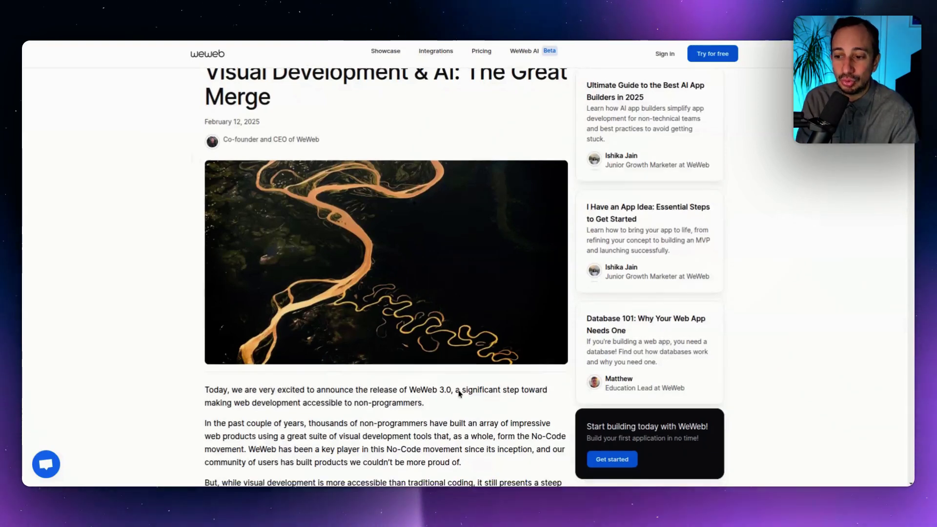
scroll(431, 369, "down", 1)
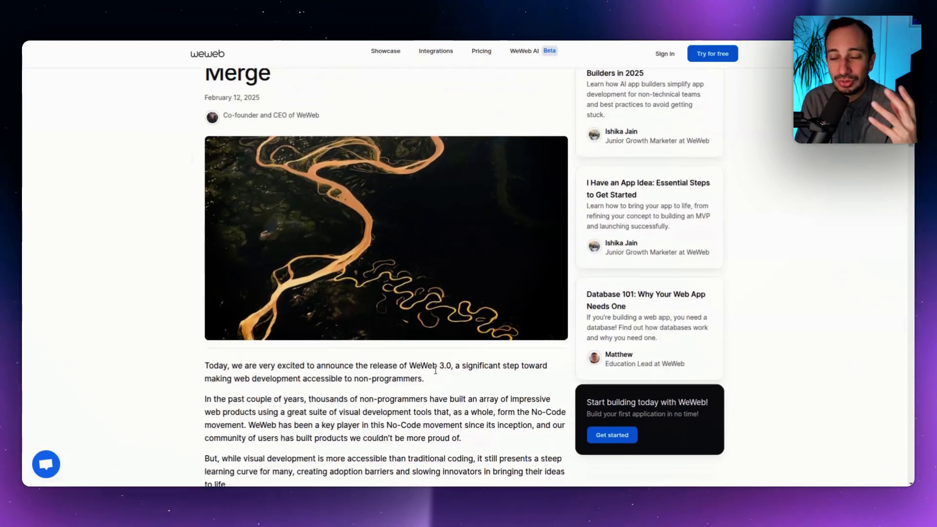
scroll(467, 362, "up", 4)
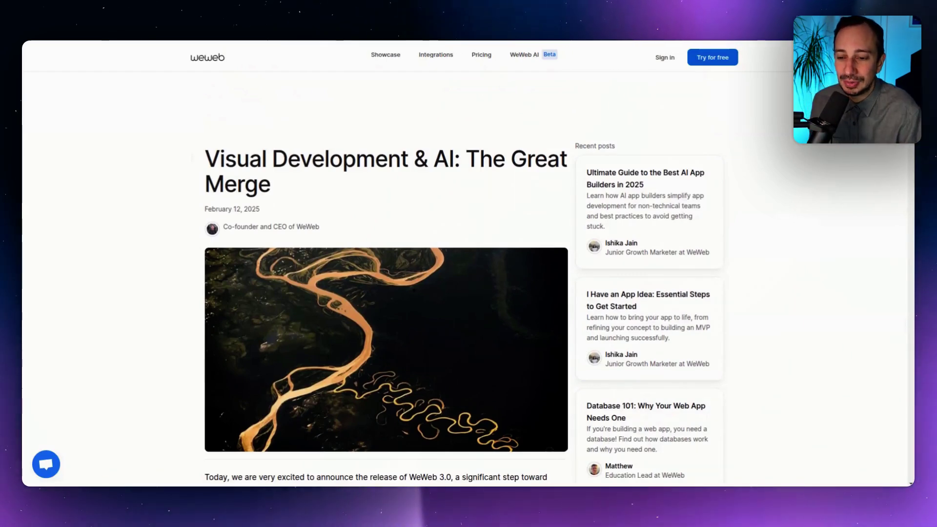
scroll(278, 205, "down", 5)
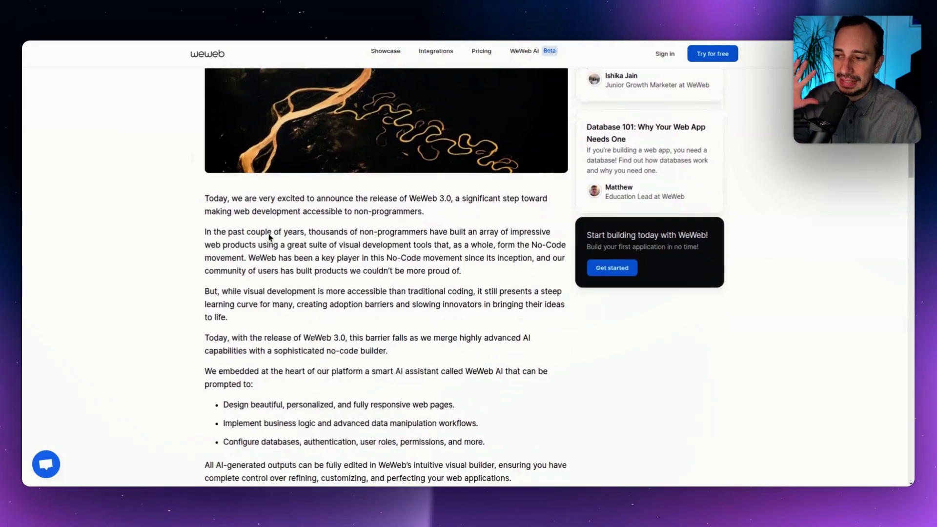
scroll(268, 236, "down", 3)
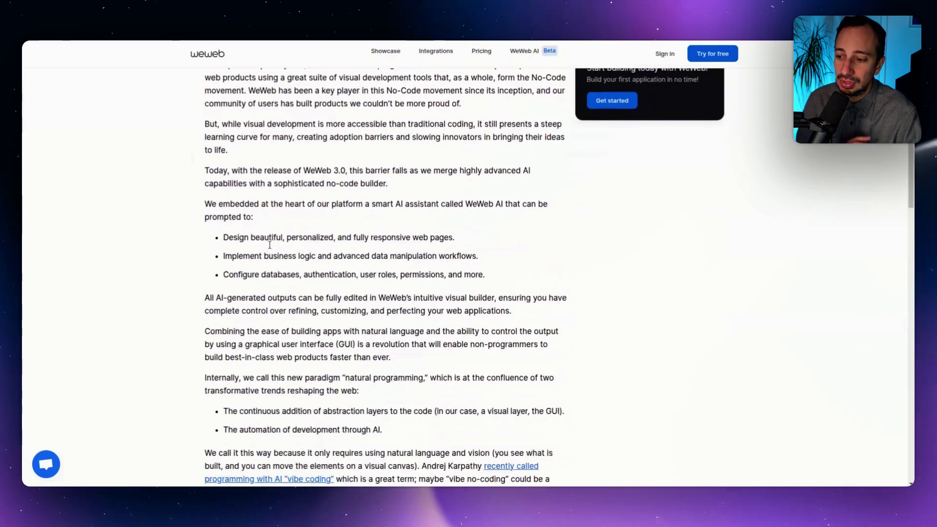
scroll(270, 248, "up", 1)
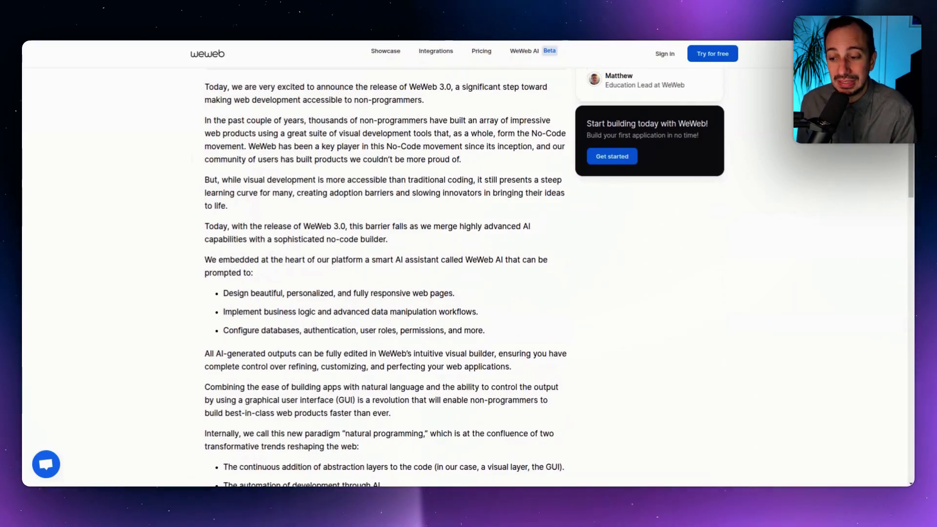
scroll(280, 261, "down", 4)
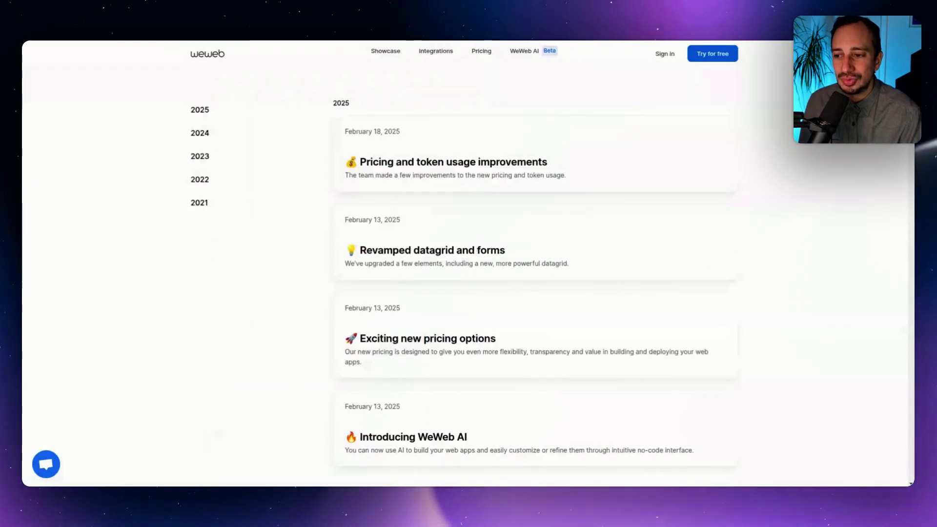
scroll(383, 312, "down", 1)
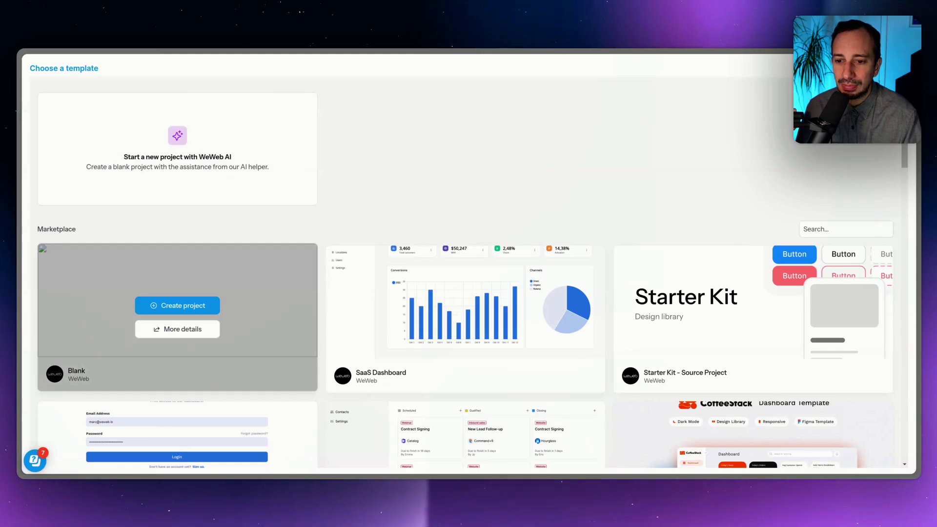
Browse the project templates available in the marketplace.
scroll(398, 292, "down", 2)
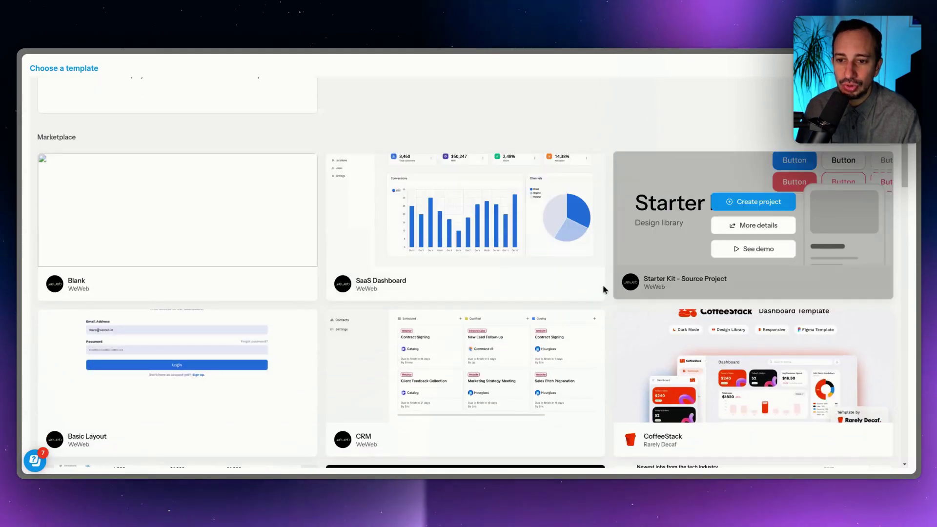
scroll(603, 289, "down", 4)
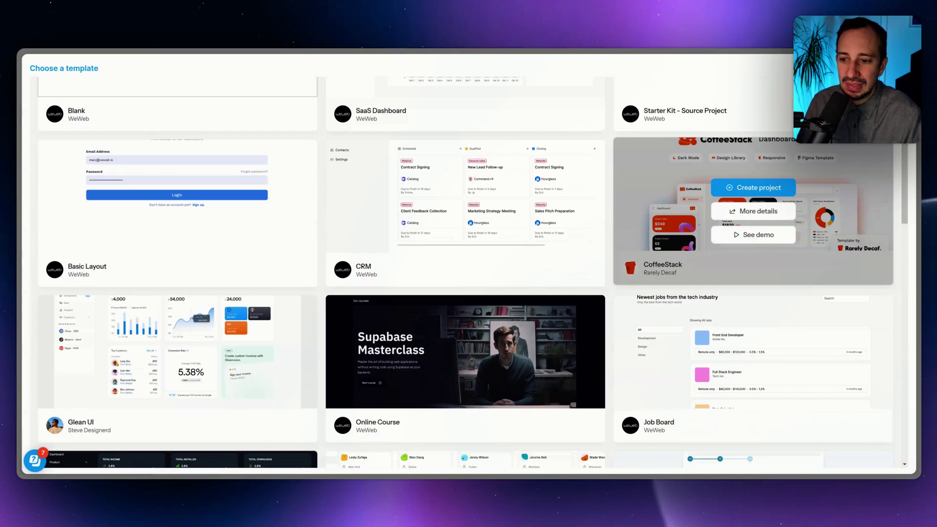
scroll(453, 297, "down", 12)
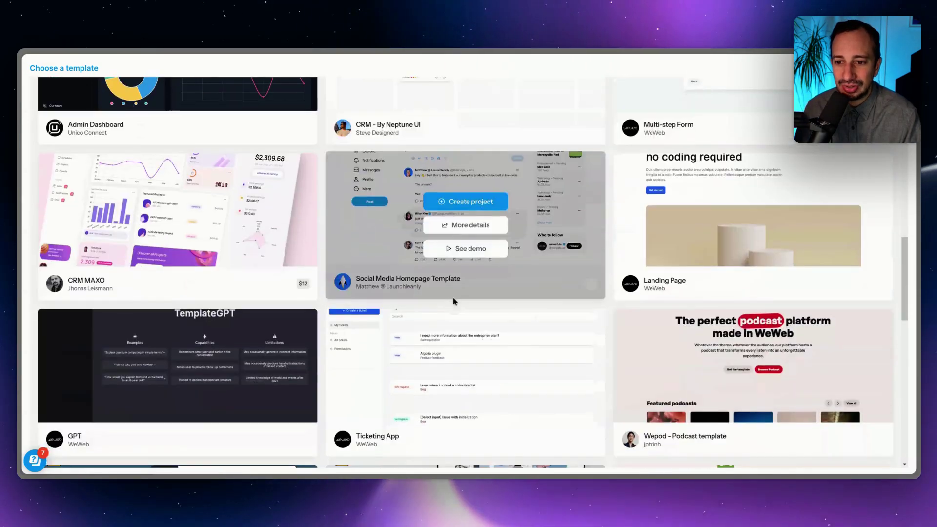
scroll(444, 299, "down", 4)
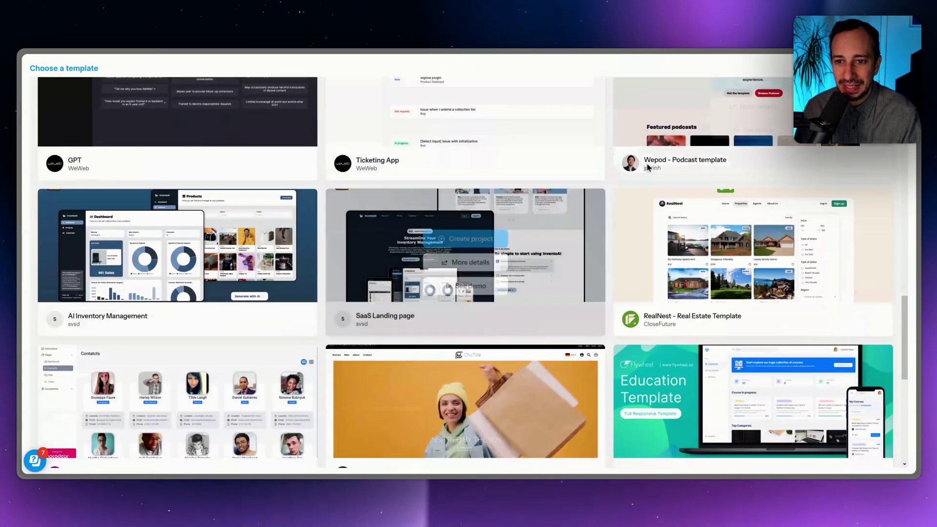
scroll(622, 248, "up", 3)
scroll(617, 251, "down", 6)
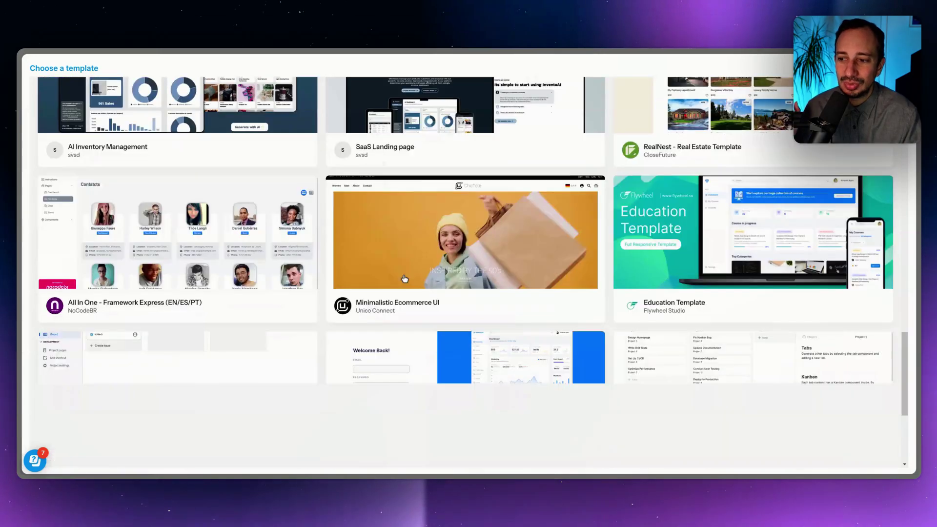
scroll(217, 359, "up", 15)
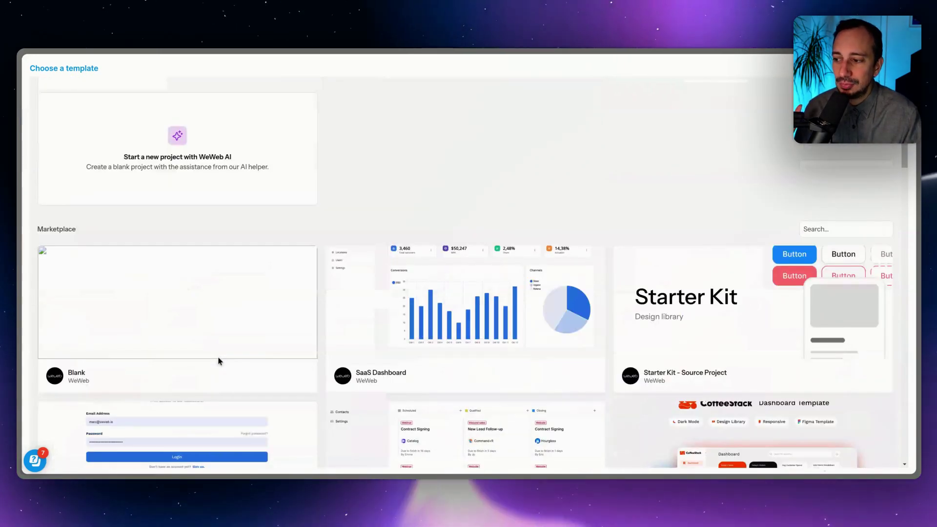
Create a new project with WeWeb AI named "Boite email cyberpunk" and go to its build description field.
mouse_move(174, 335)
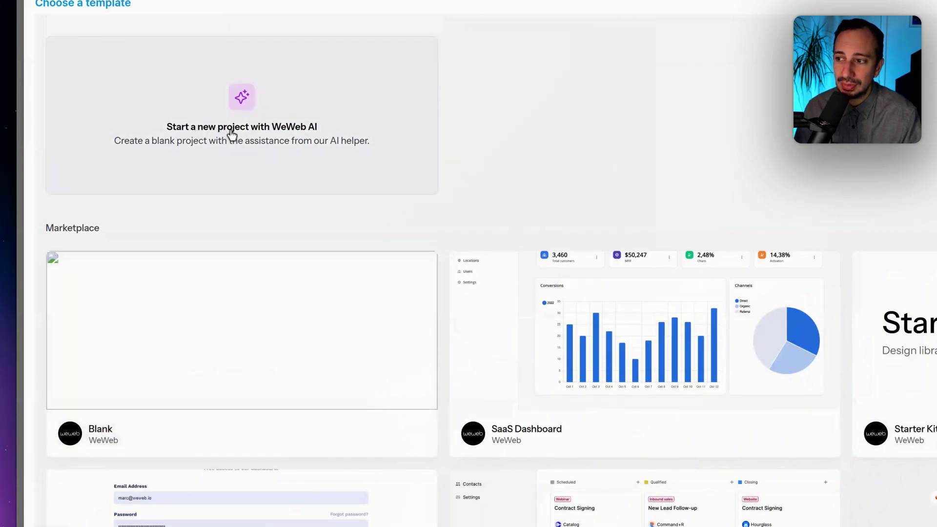
mouse_move(240, 369)
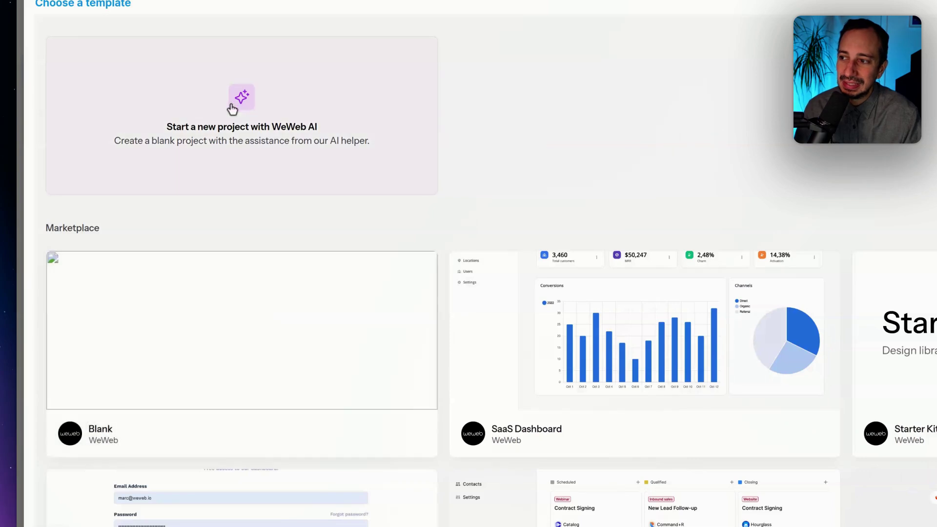
left_click(234, 121)
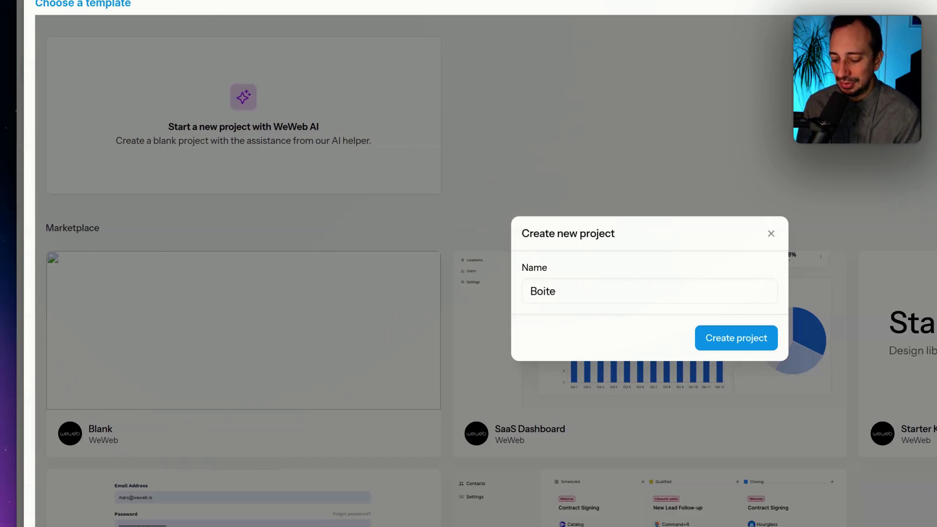
type("berpunk")
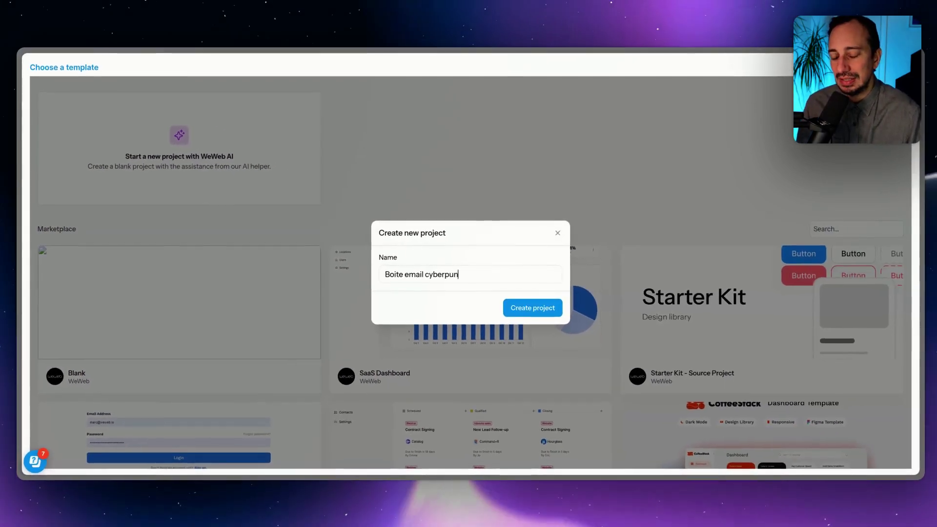
left_click(729, 343)
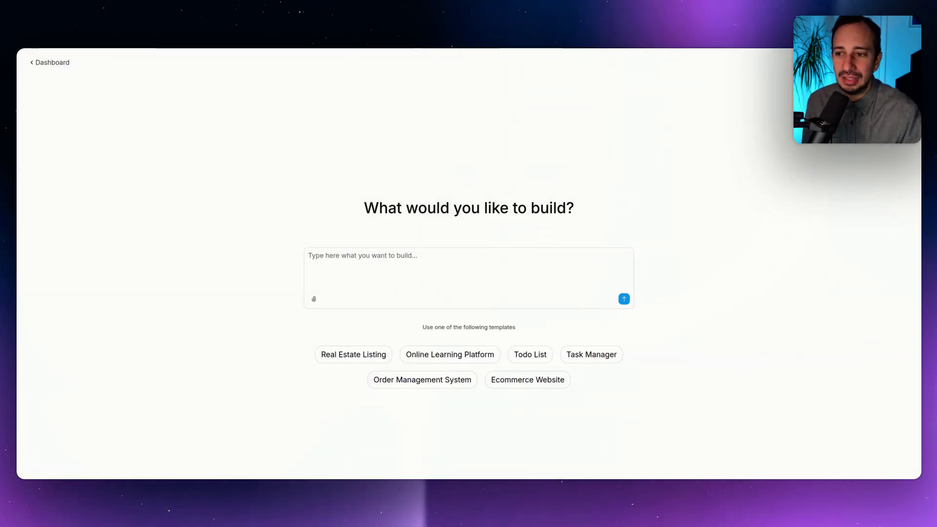
left_click(427, 260)
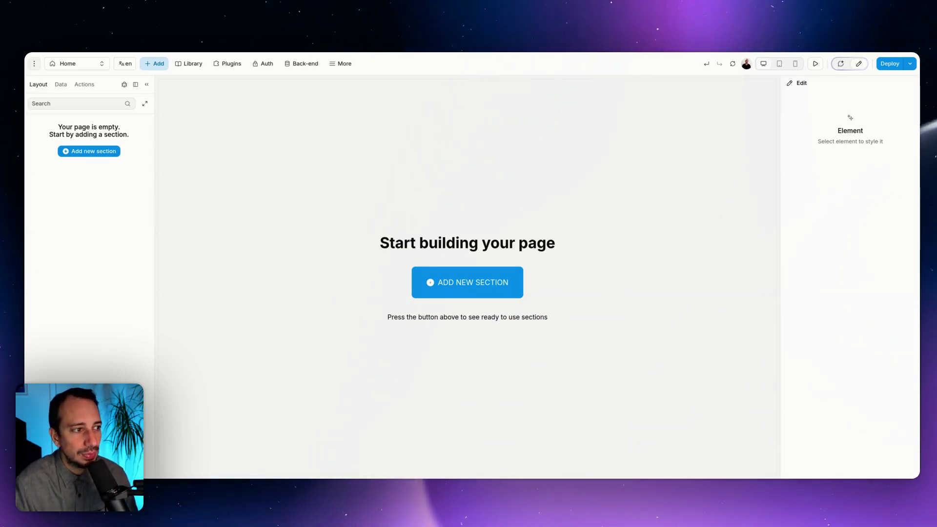
Add a section to the empty Home page and place a Div inside it.
left_click(89, 154)
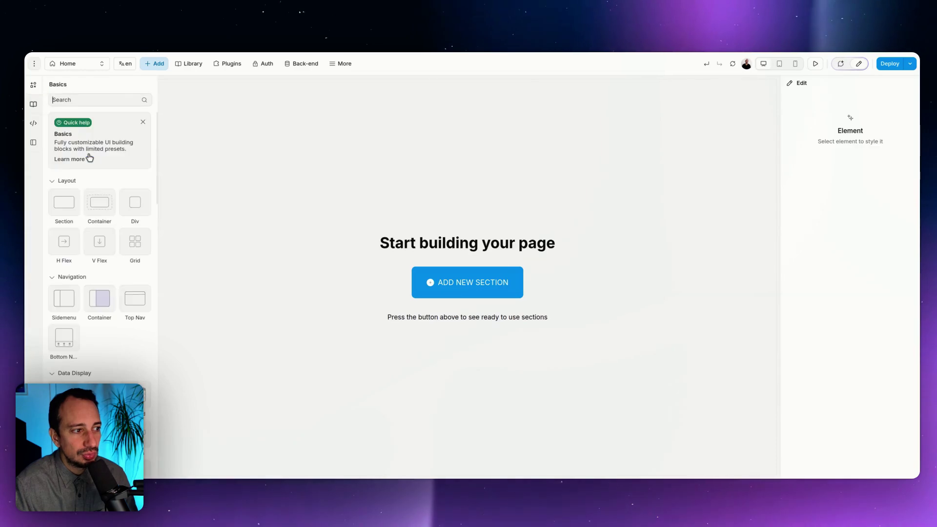
left_click(115, 308)
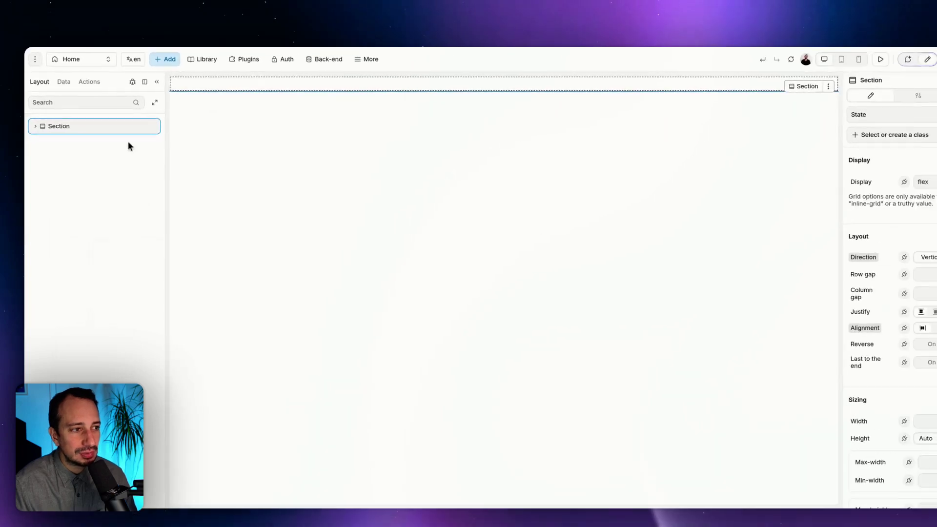
left_click(155, 63)
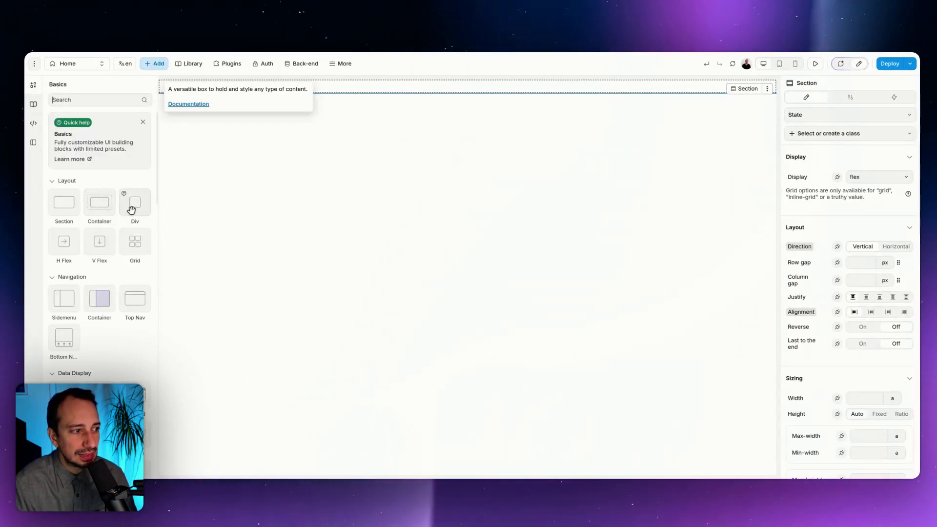
left_click_drag(180, 172, 260, 87)
left_click(34, 125)
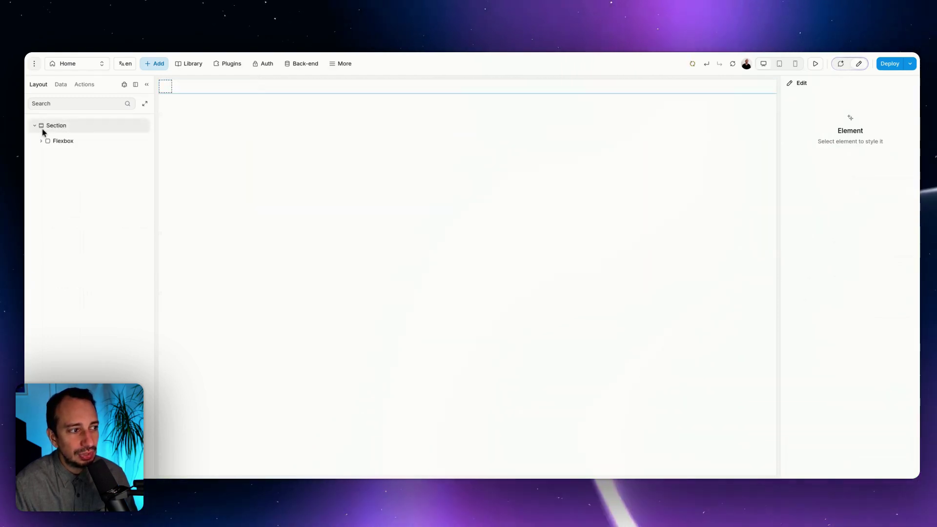
Add a Heading element to the page and nest it inside the section's Flexbox.
left_click(75, 141)
left_click(155, 63)
scroll(109, 252, "down", 5)
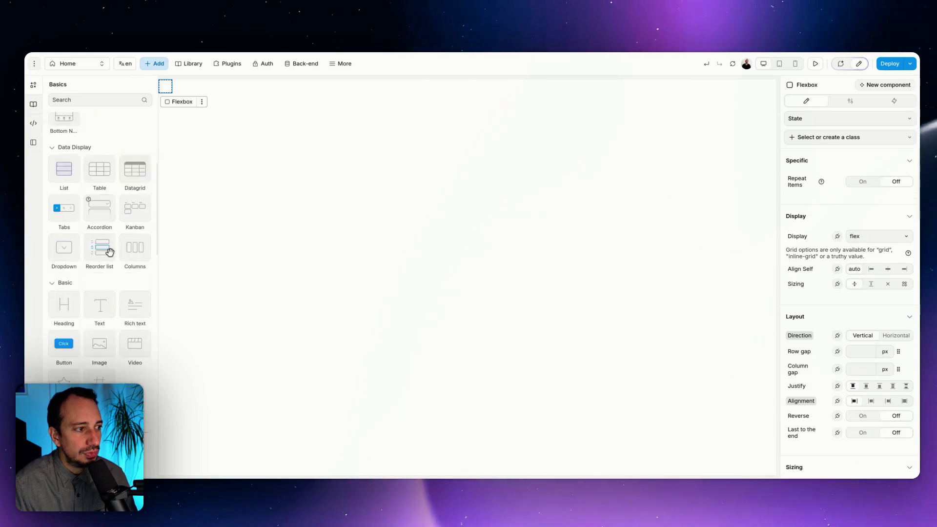
scroll(109, 251, "down", 2)
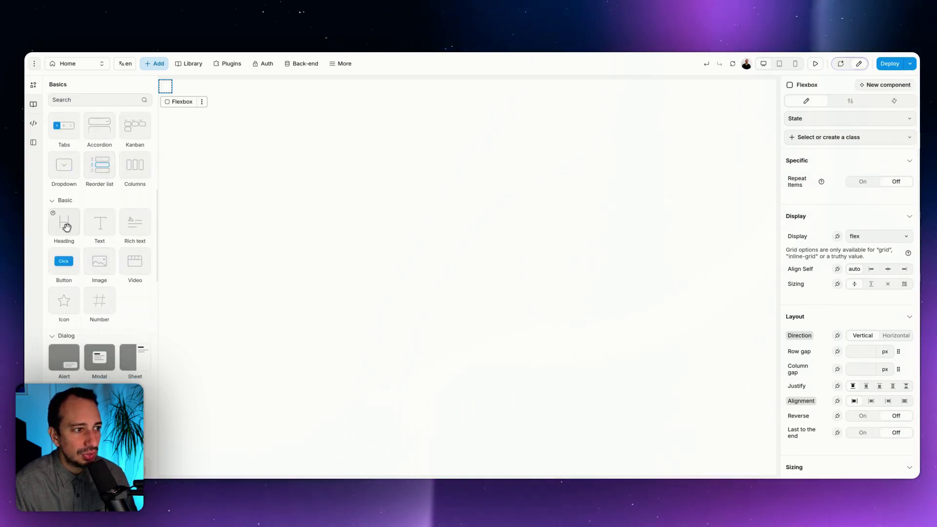
left_click_drag(188, 101, 169, 87)
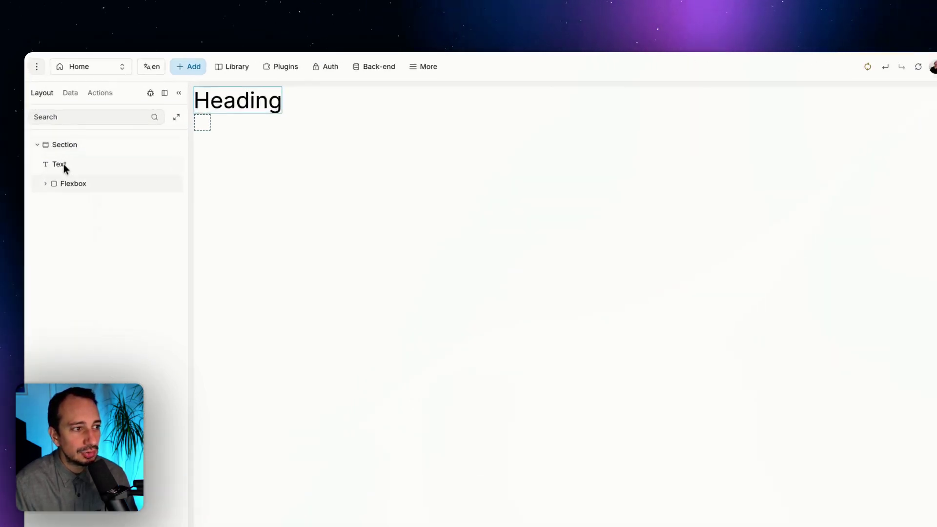
left_click_drag(63, 166, 75, 182)
left_click_drag(111, 274, 137, 252)
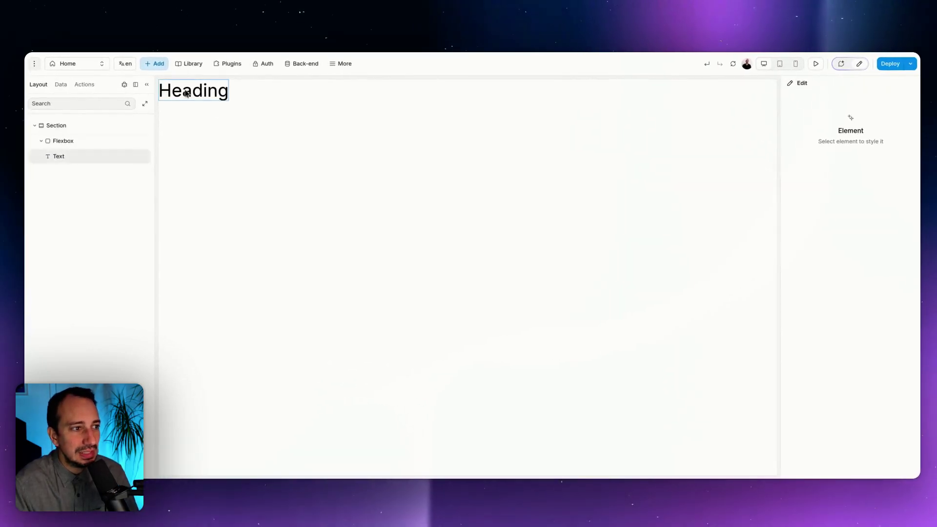
Change the heading's text to "Titre de mon super site".
left_click(187, 93)
double_click(191, 92)
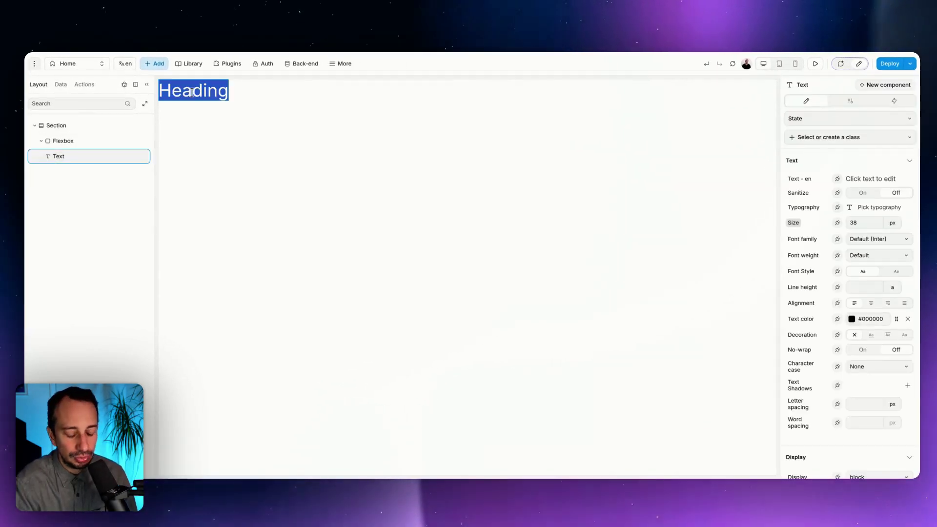
type("Tit")
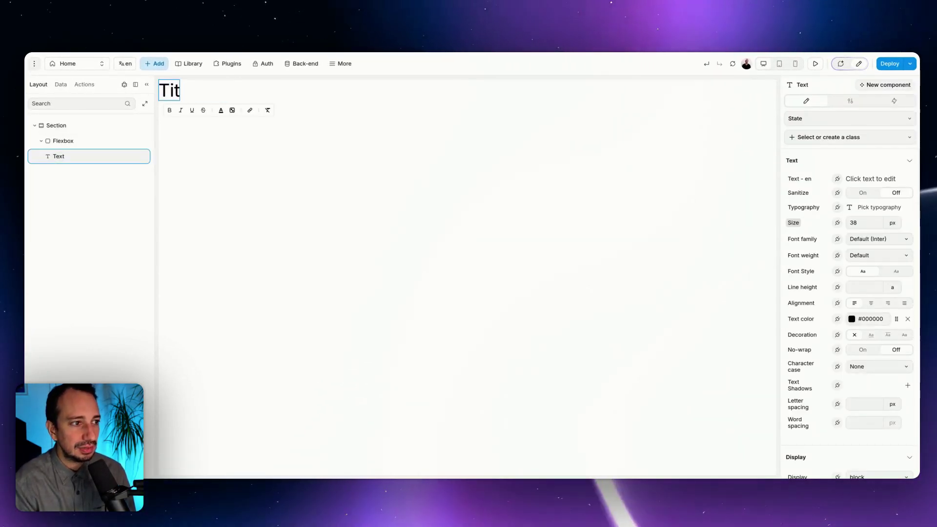
type("re de mon sup")
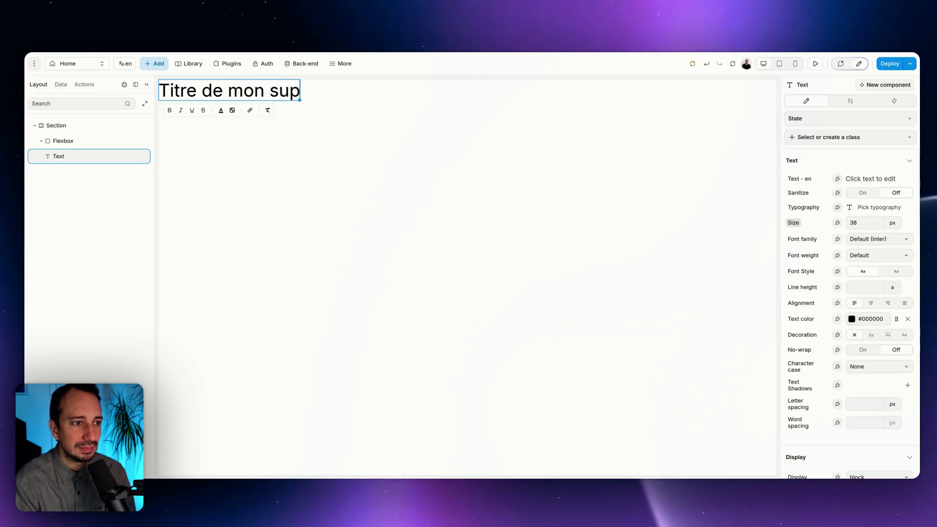
type("er site")
key("BackSpace")
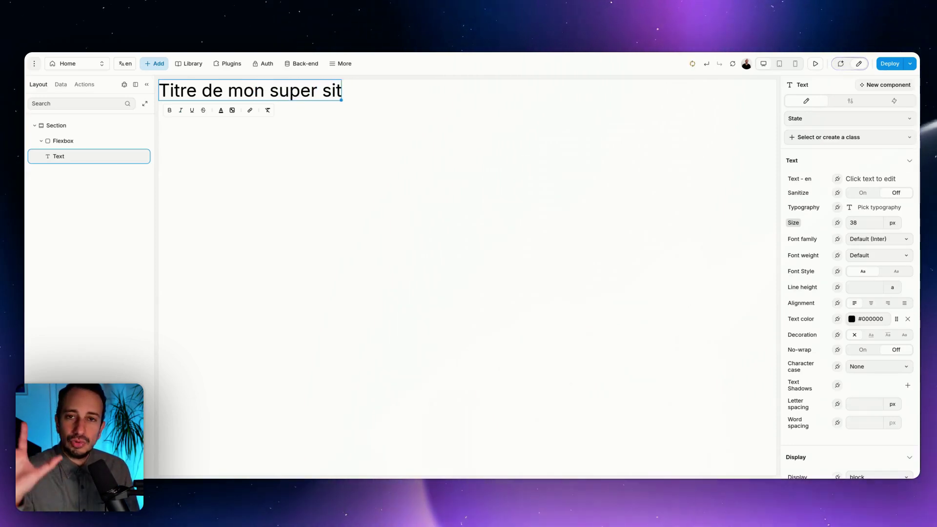
type("e")
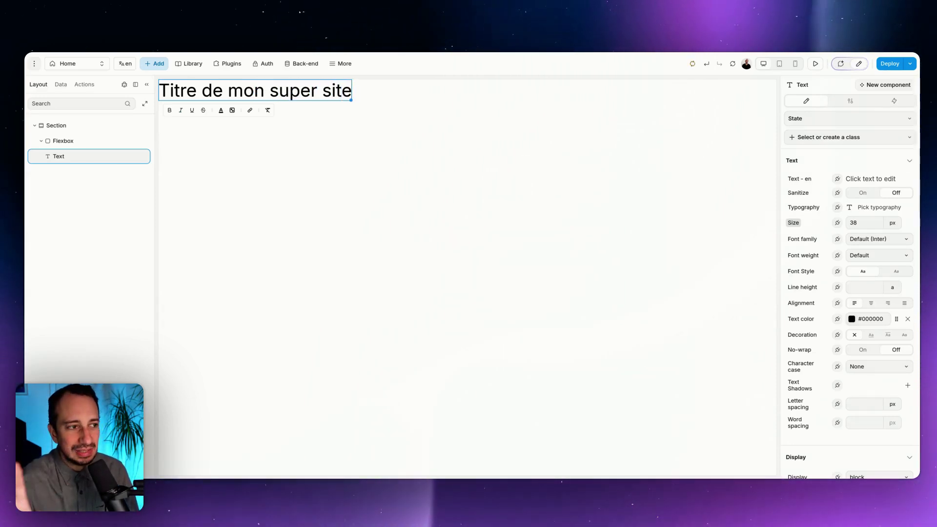
key("Escape")
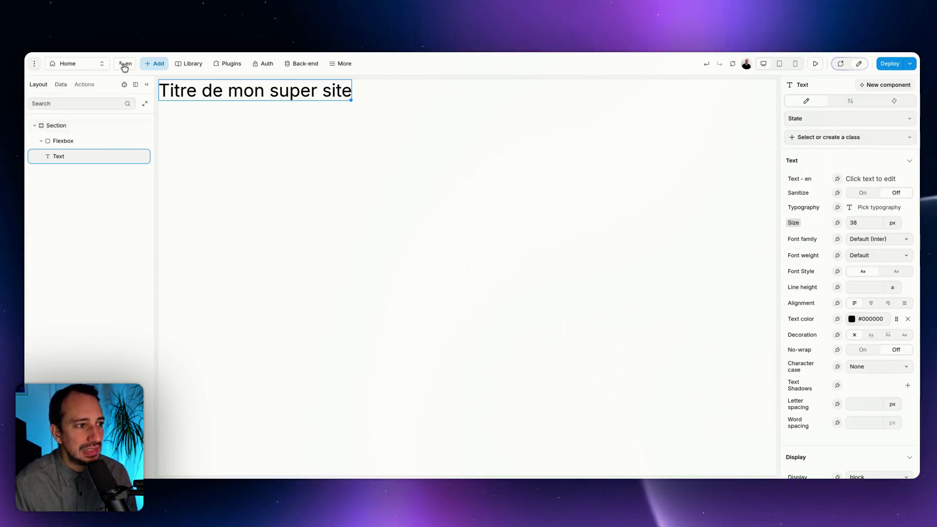
Add a Text element inside the Flexbox, below the heading "Titre de mon super site".
left_click(149, 65)
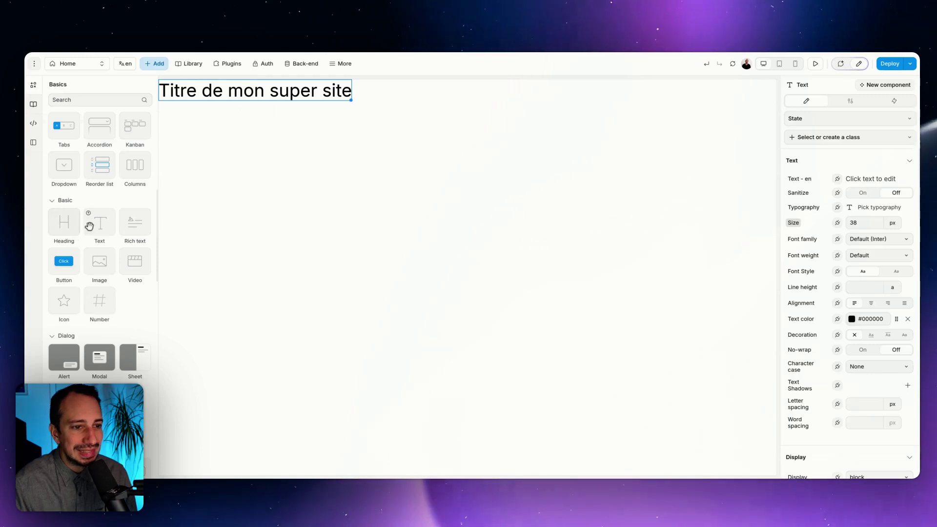
left_click(596, 210)
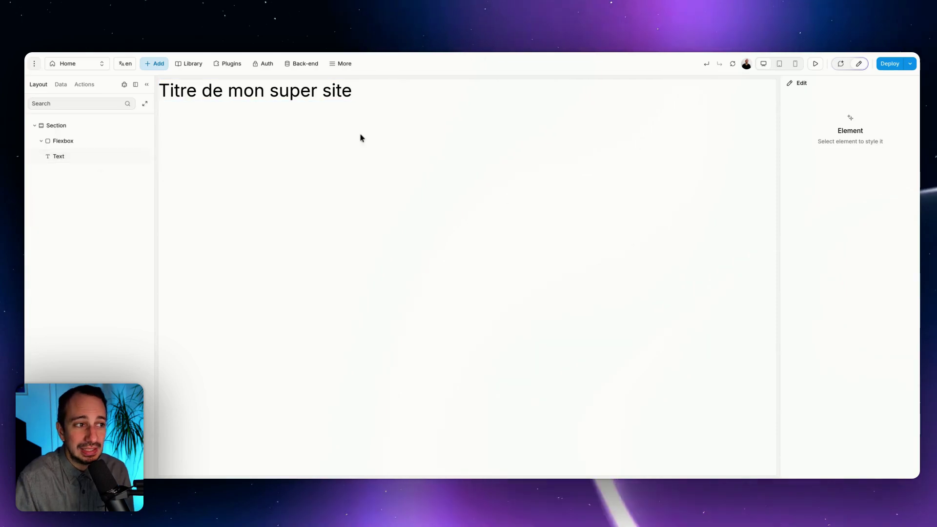
left_click(158, 64)
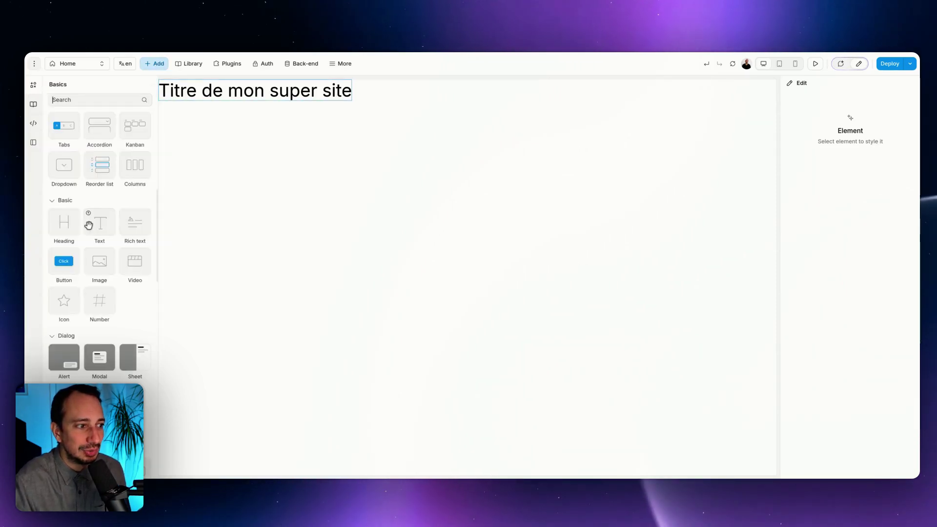
left_click_drag(98, 230, 310, 111)
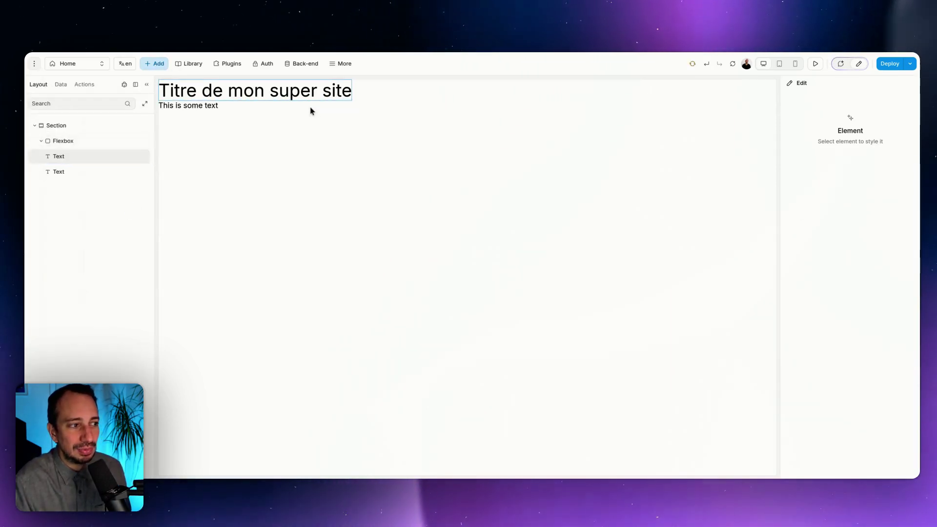
Examine the style settings of the new text, the Flexbox and the heading, including typography, sizing, spacing and background.
left_click(71, 173)
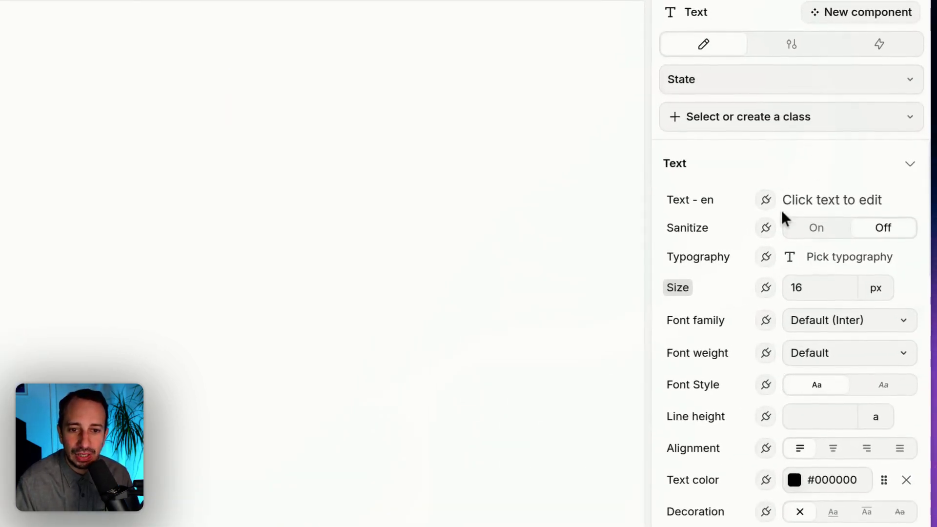
scroll(782, 217, "down", 10)
scroll(738, 314, "up", 10)
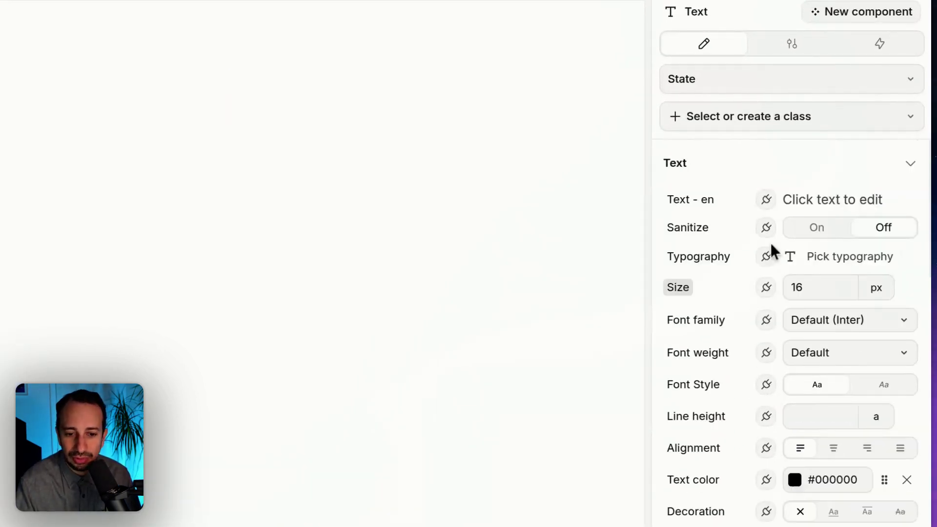
scroll(730, 500, "down", 10)
scroll(756, 517, "down", 3)
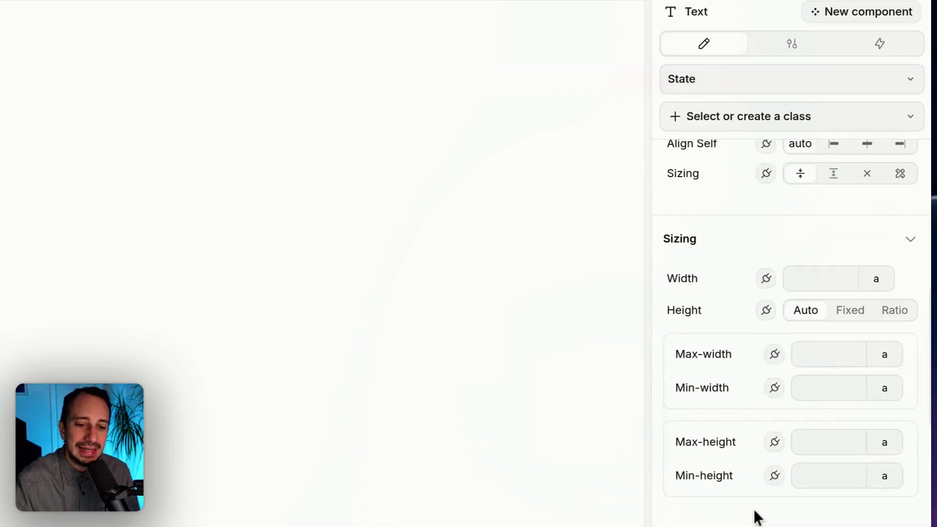
scroll(770, 343, "down", 7)
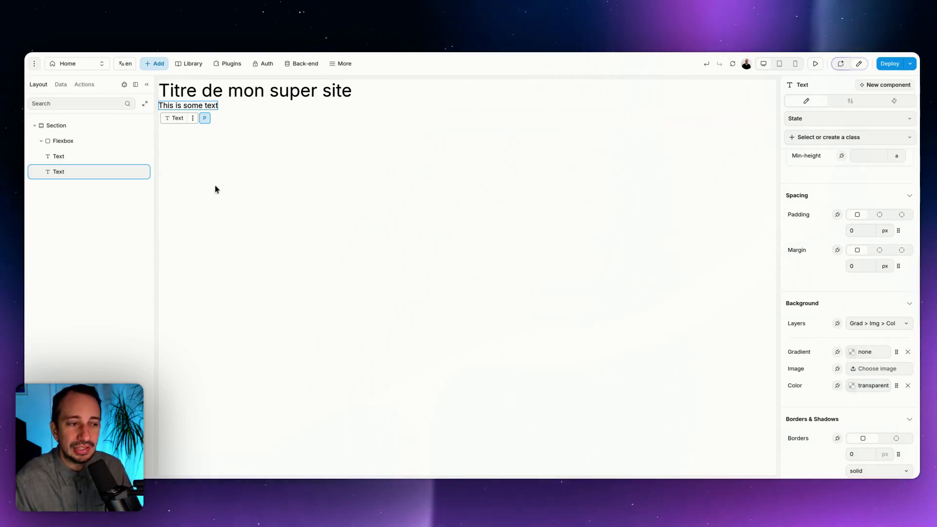
left_click(86, 142)
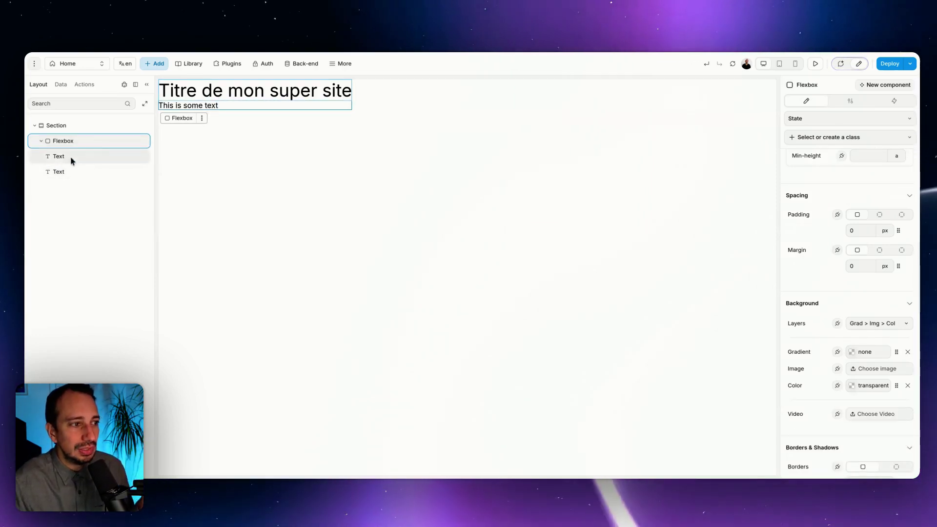
left_click(71, 158)
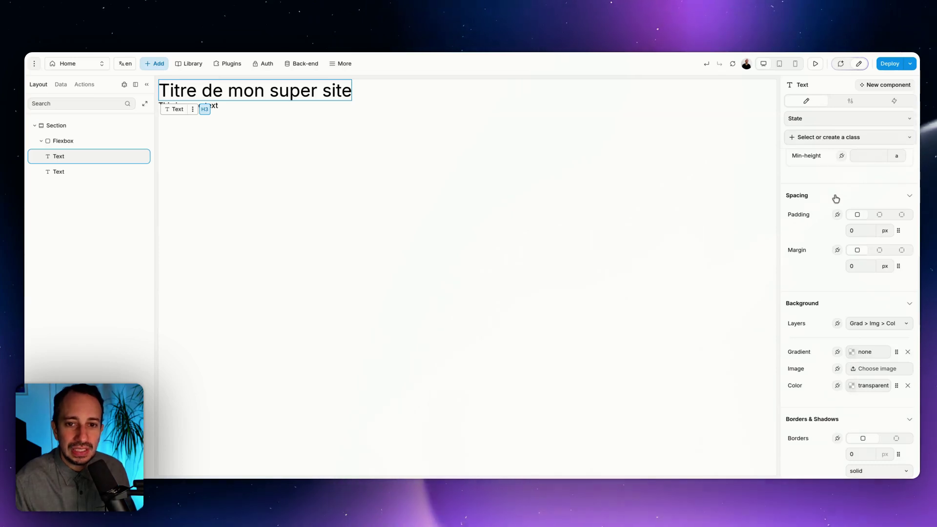
scroll(828, 259, "up", 10)
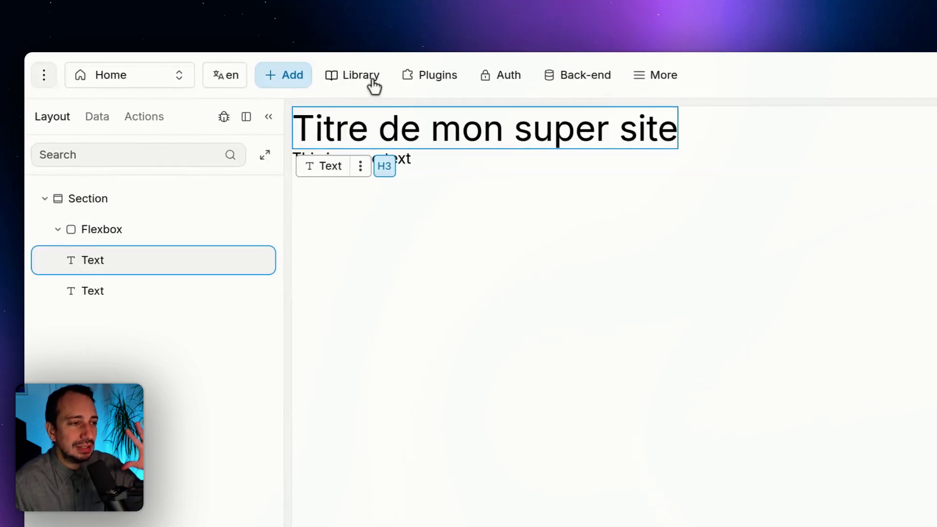
Look through the data source plugins and the back-end setup options.
left_click(437, 89)
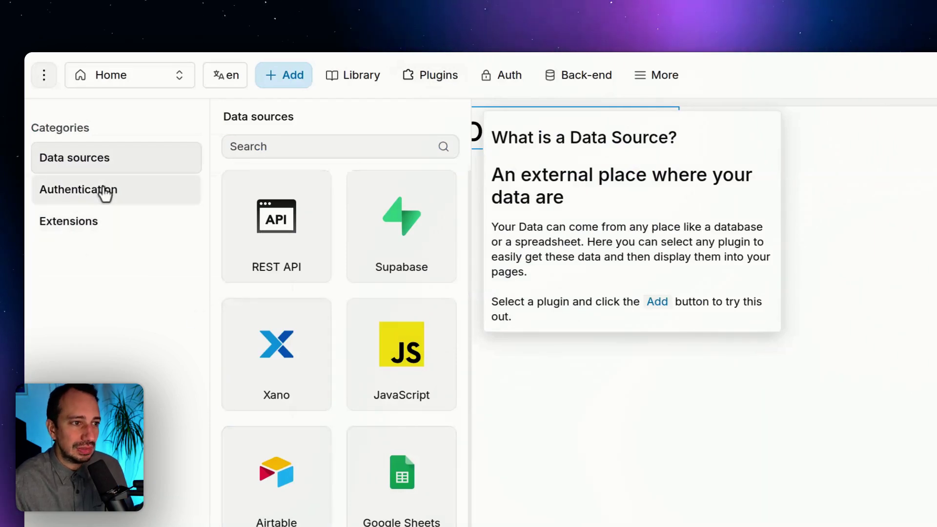
left_click(607, 79)
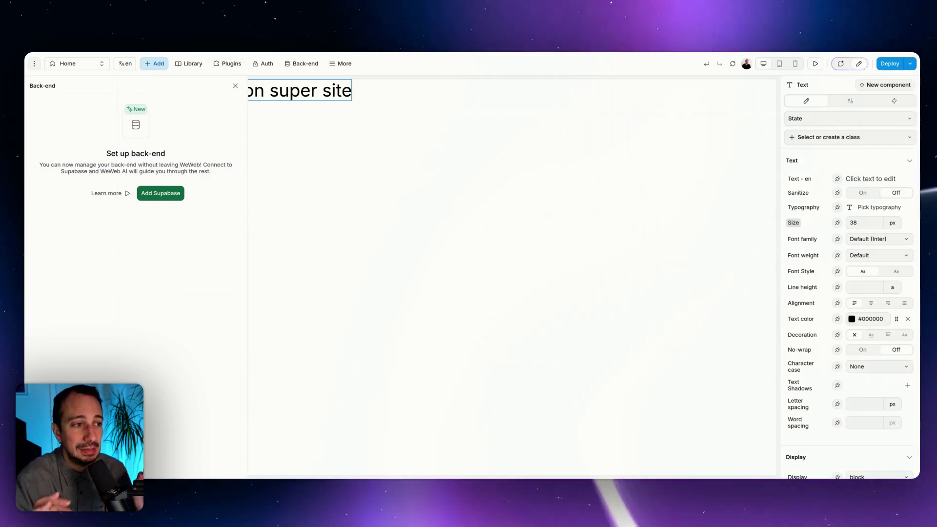
left_click(234, 87)
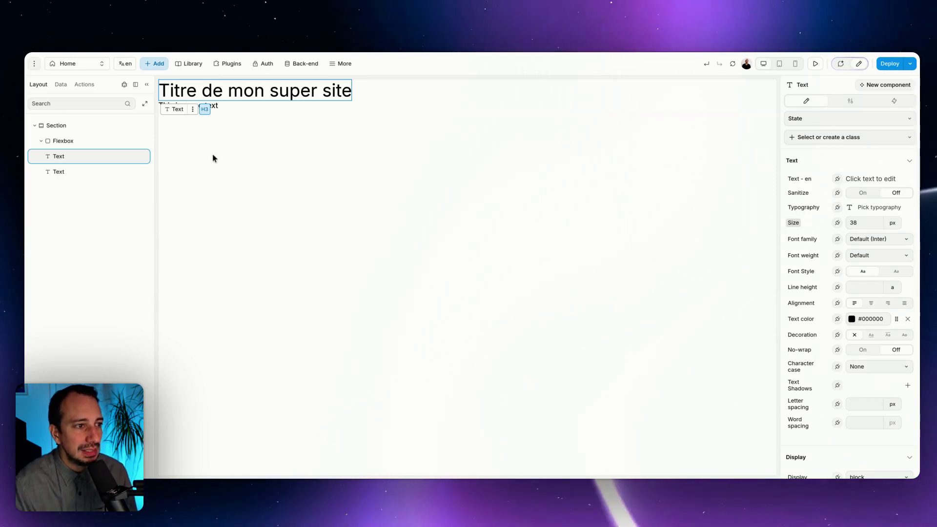
Delete the whole section from the Home page and bring up the WeWeb AI assistant.
left_click(75, 129)
key("Delete")
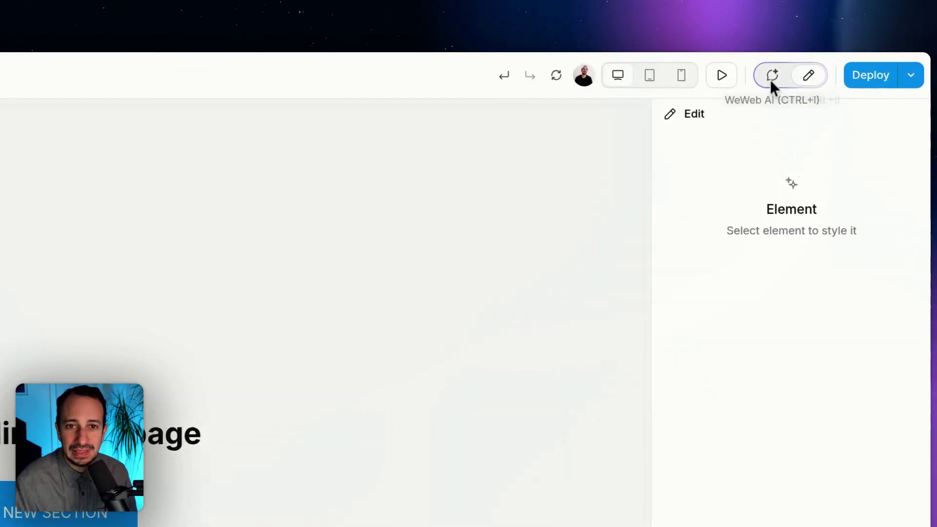
left_click(771, 77)
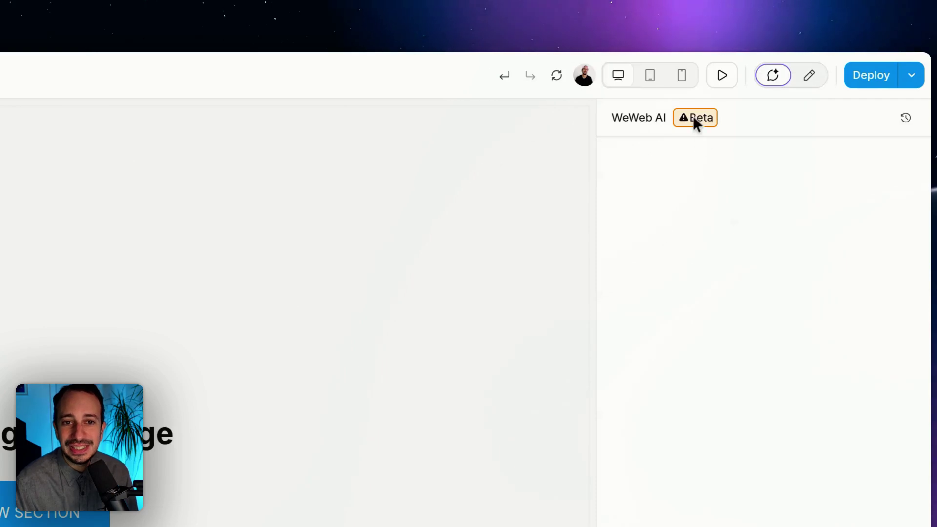
mouse_move(694, 120)
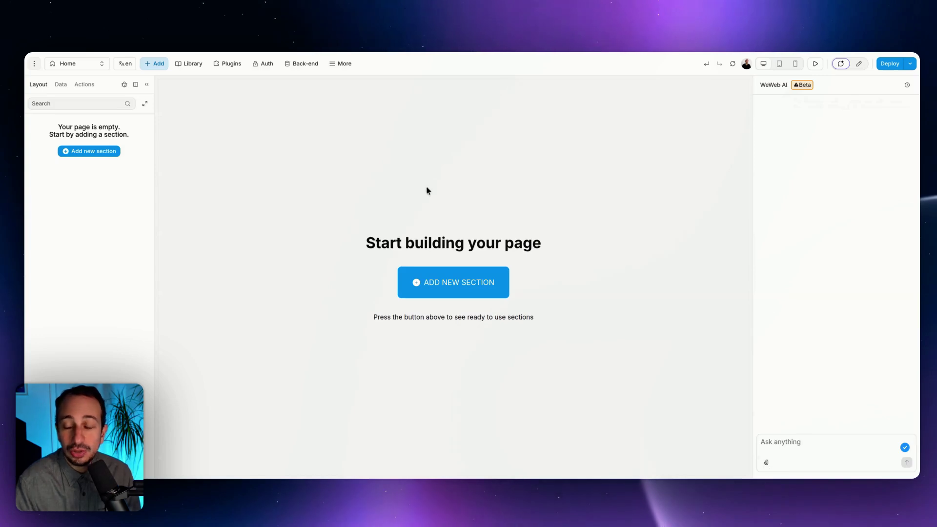
Write "je veux une application qui soit une interface de boite email dans un style cyberpunk" for WeWeb AI, enhance the prompt and submit it.
left_click(789, 451)
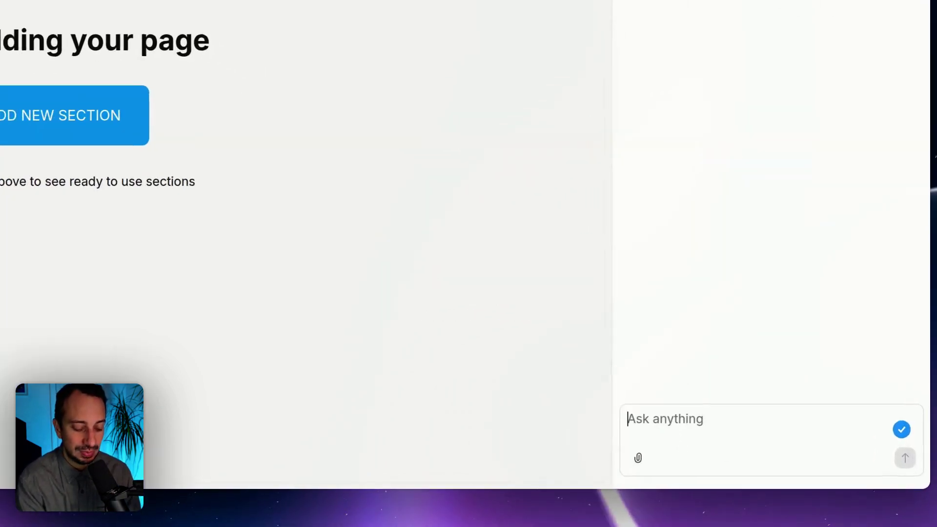
type("je veux un")
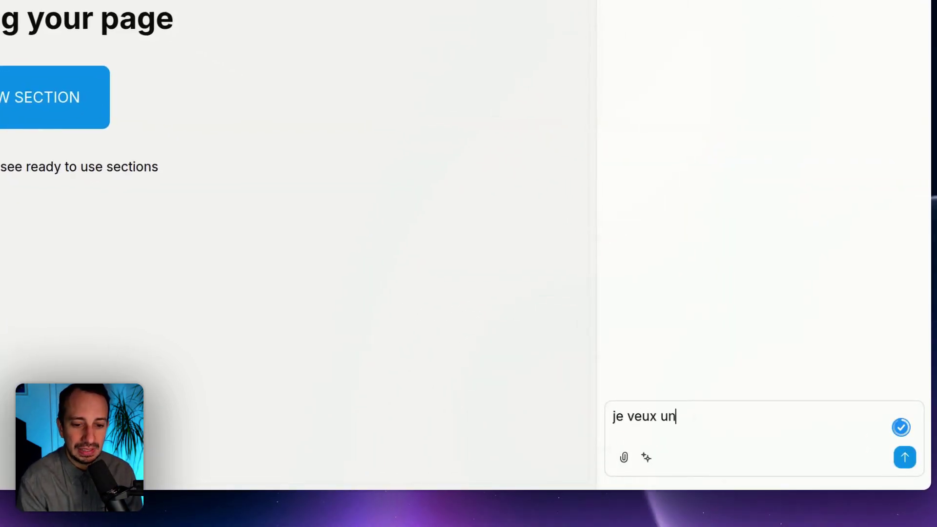
type("e application qu")
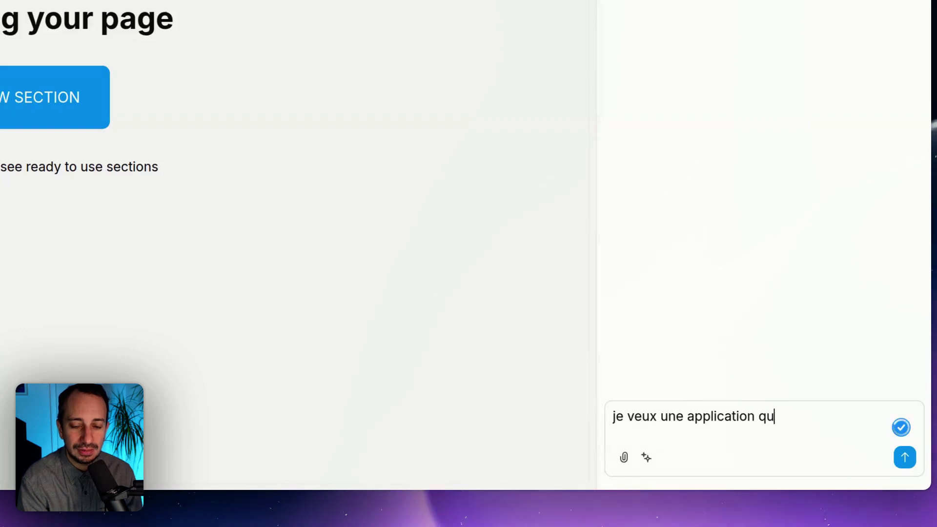
type("i soit une interf")
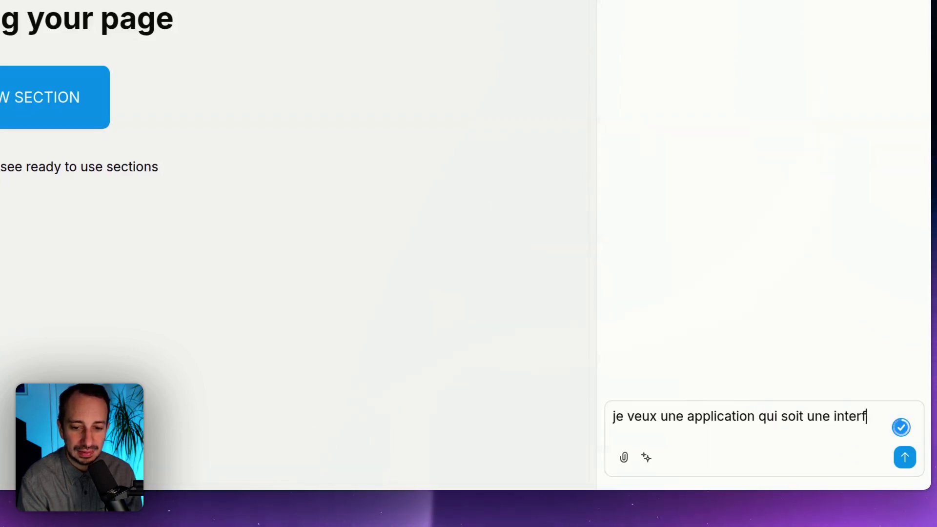
type("ace de boite emau")
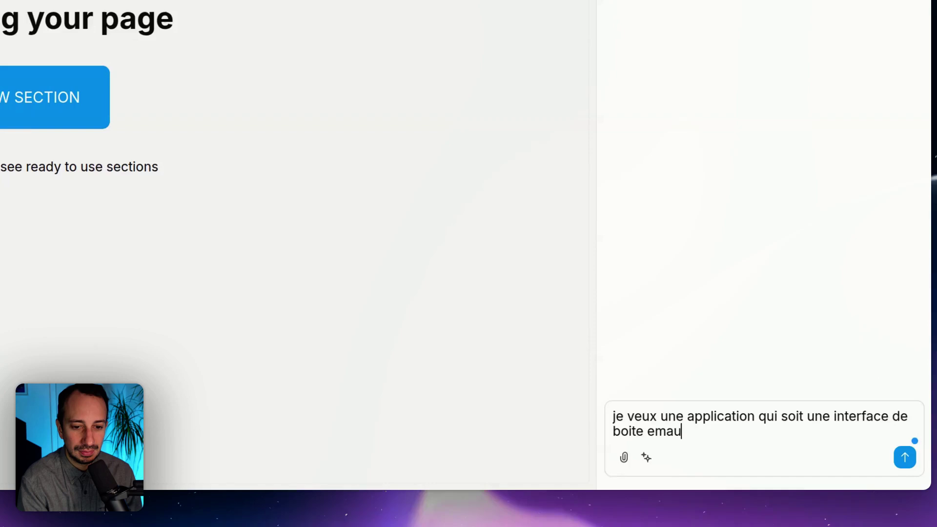
key("BackSpace")
type("ite email dans un styl")
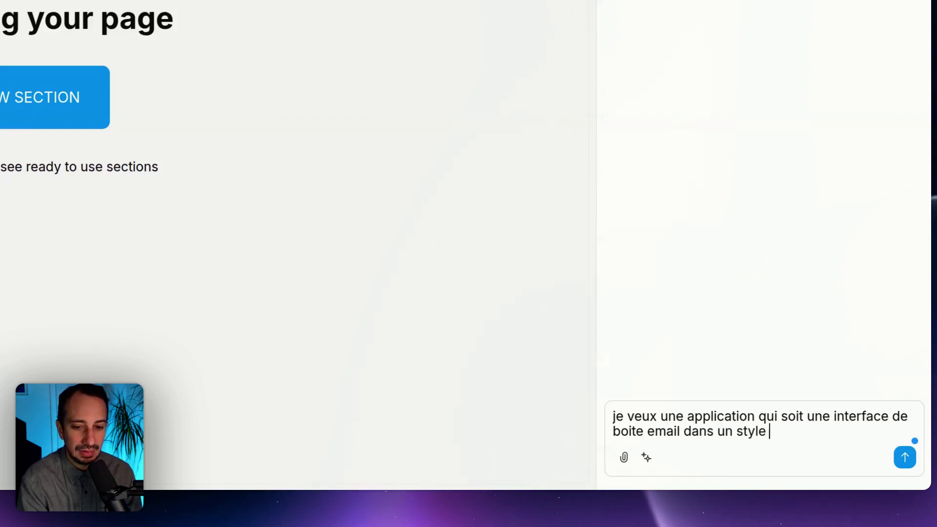
type("erpunk")
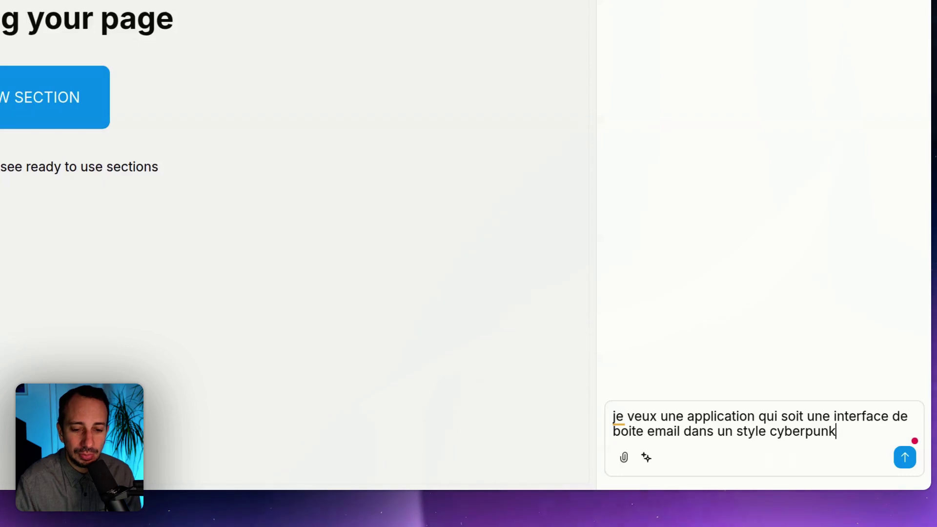
left_click(648, 460)
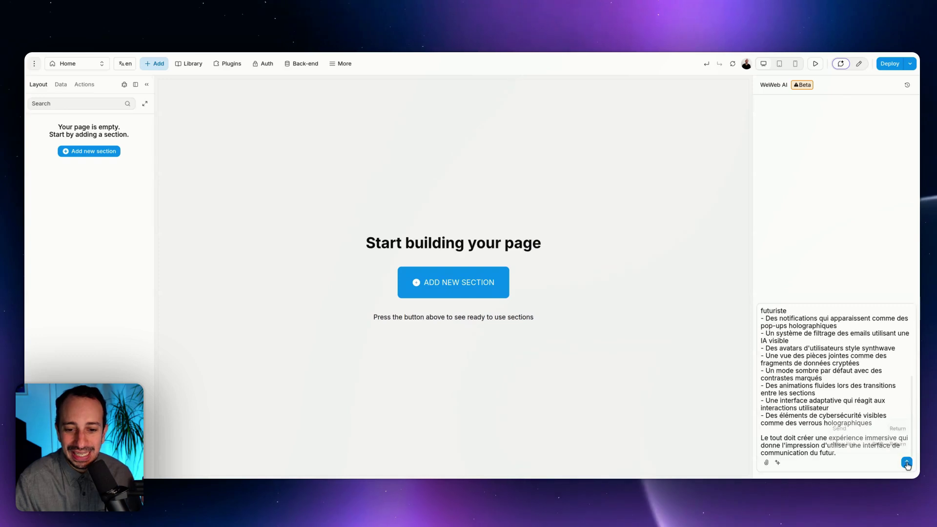
left_click(906, 463)
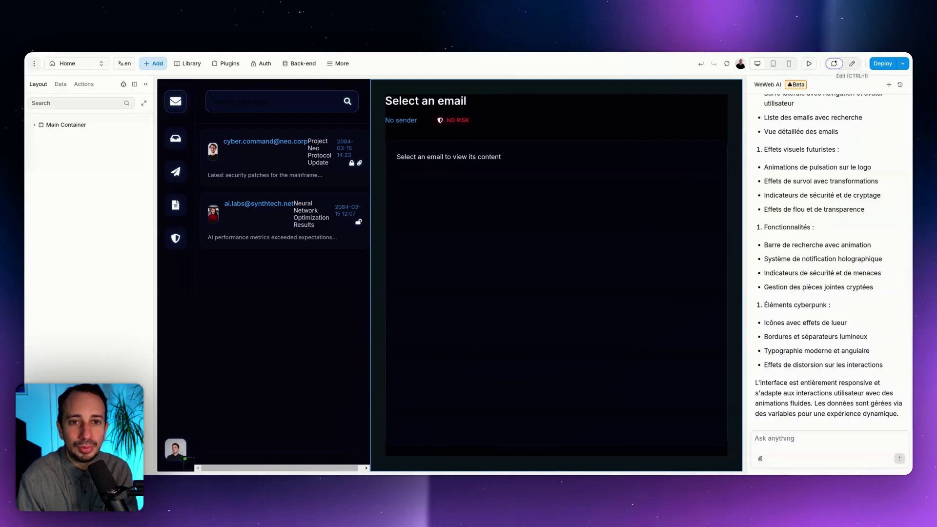
Preview the generated email interface and return to the editor with WeWeb AI.
left_click(808, 63)
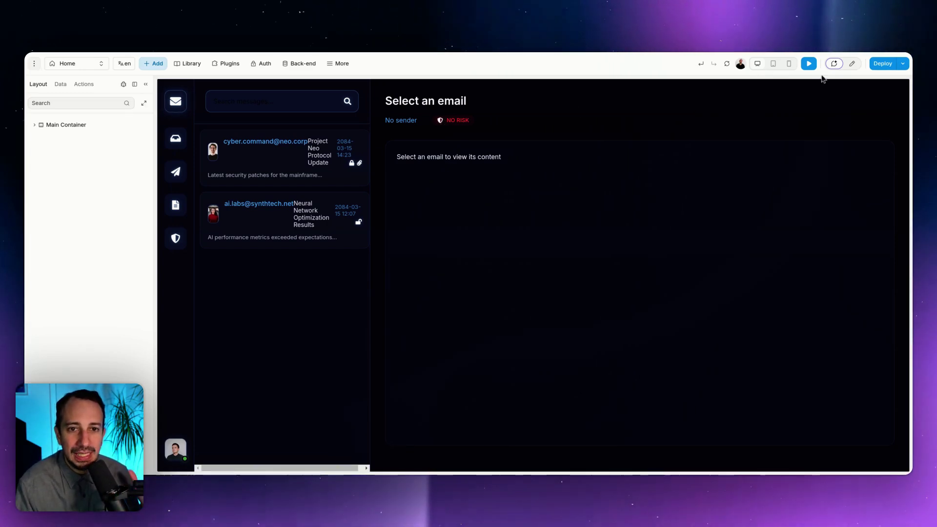
left_click(840, 65)
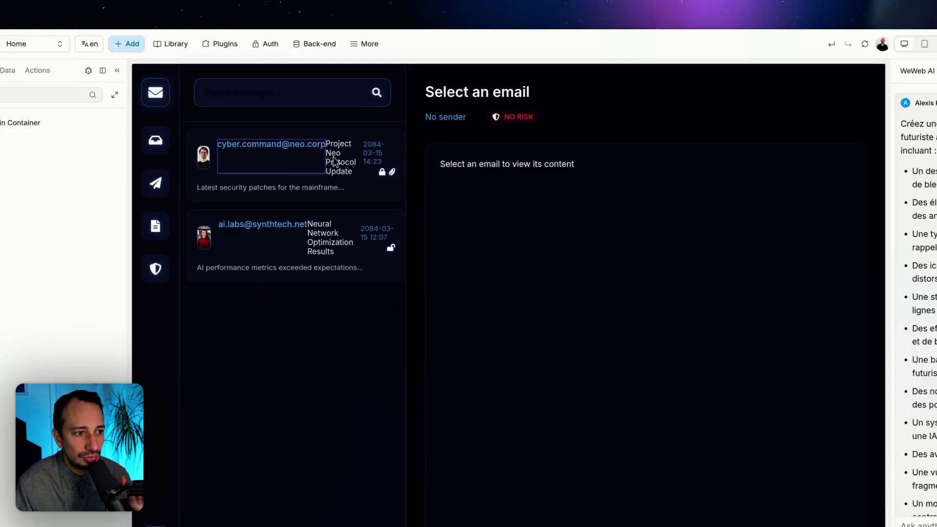
Try to reposition the Email Subject beneath the sender name in the first email item.
left_click(317, 156)
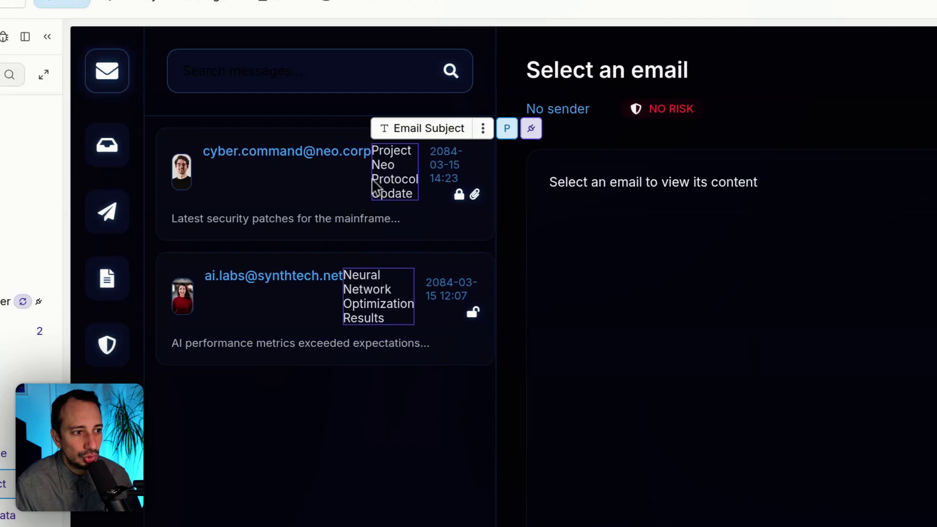
mouse_move(373, 188)
left_mouse_down()
mouse_move(279, 192)
mouse_move(194, 222)
mouse_move(236, 218)
left_mouse_up()
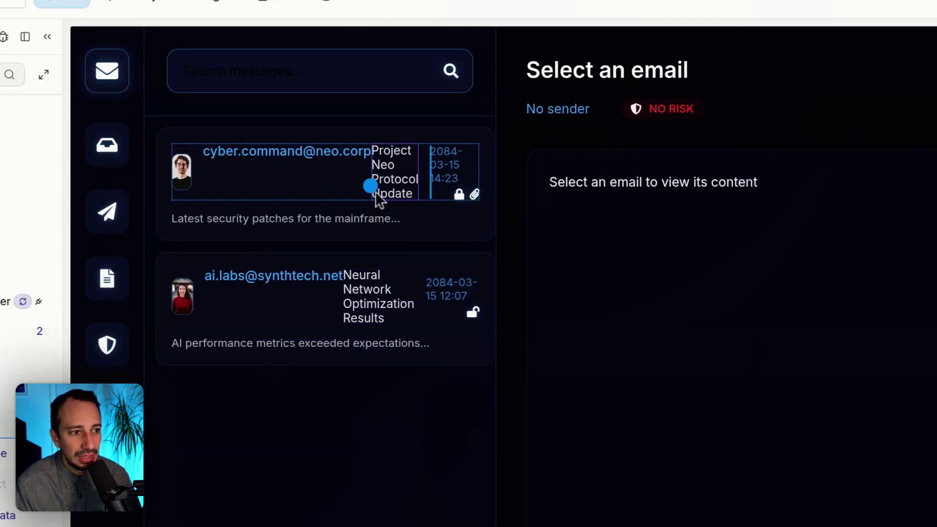
left_click_drag(396, 188, 386, 200)
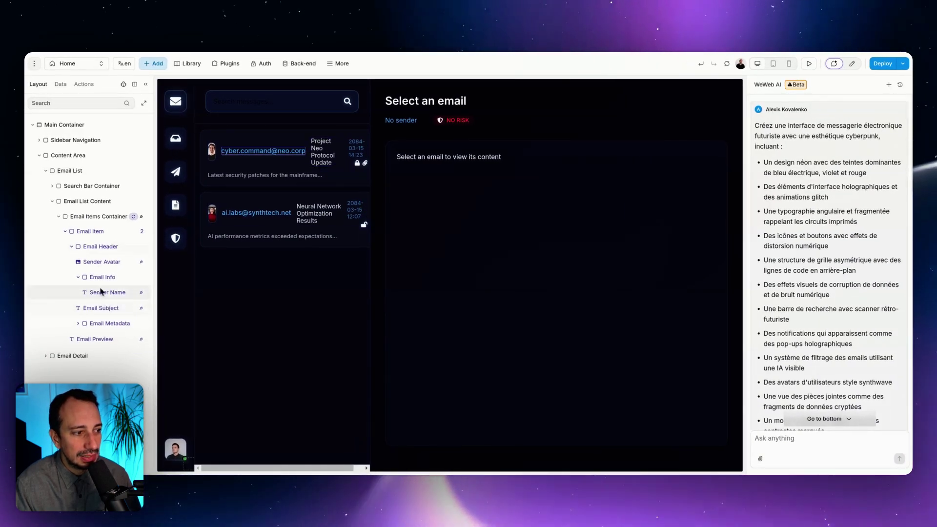
left_click(78, 278)
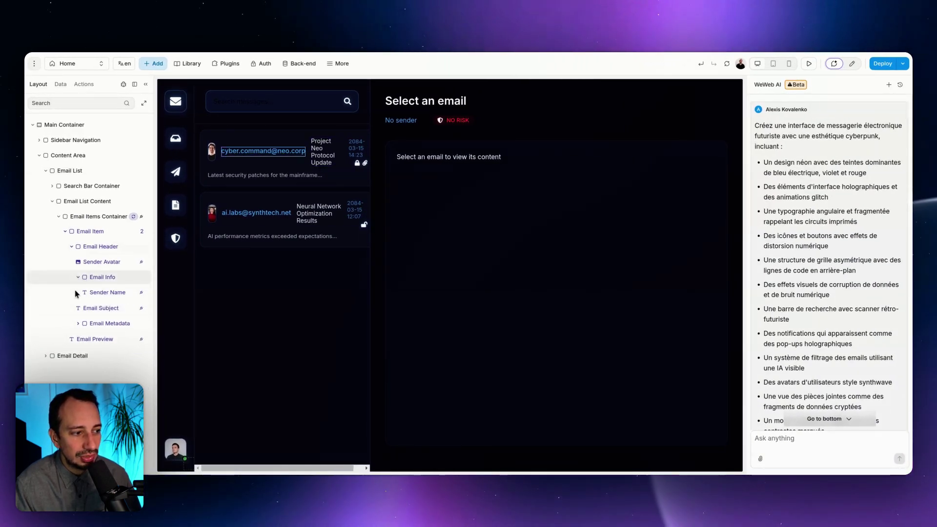
left_click_drag(82, 295, 113, 307)
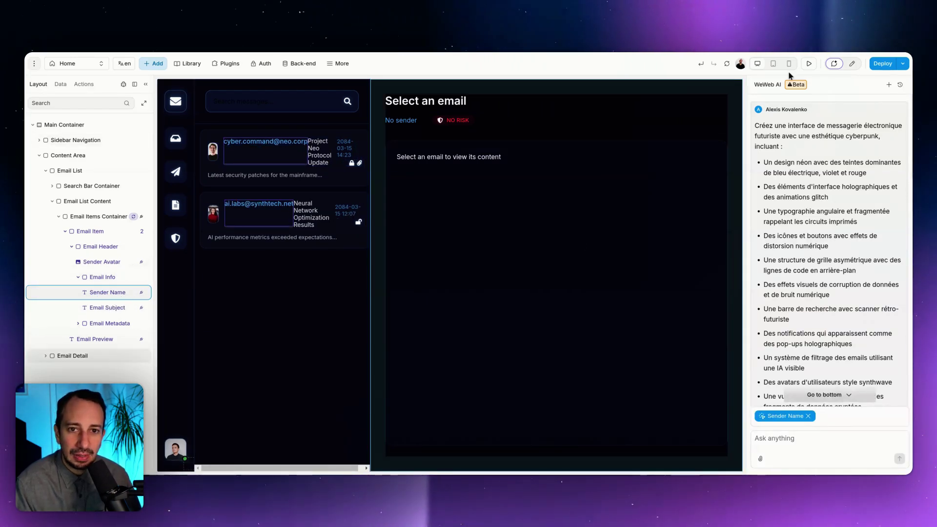
Set the Display of the Email Info container to block so the subject sits under the sender name.
left_click(851, 65)
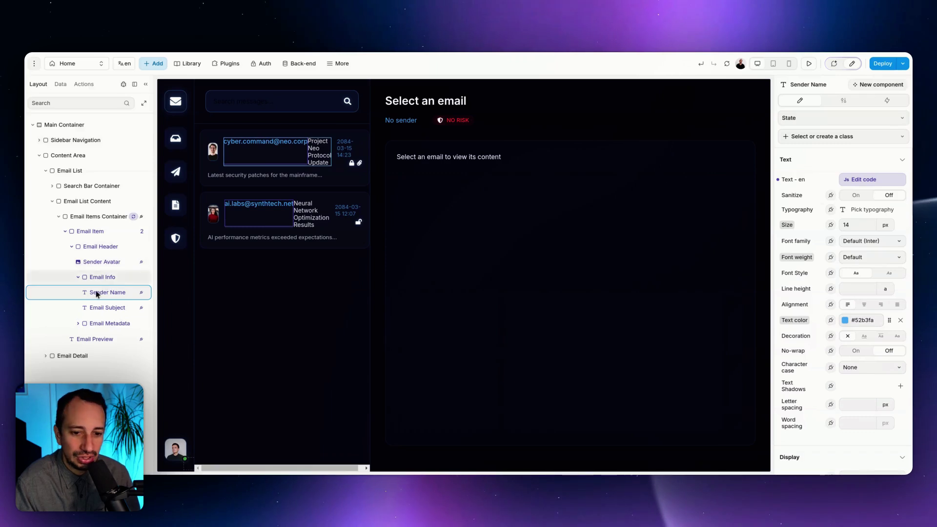
scroll(831, 315, "down", 3)
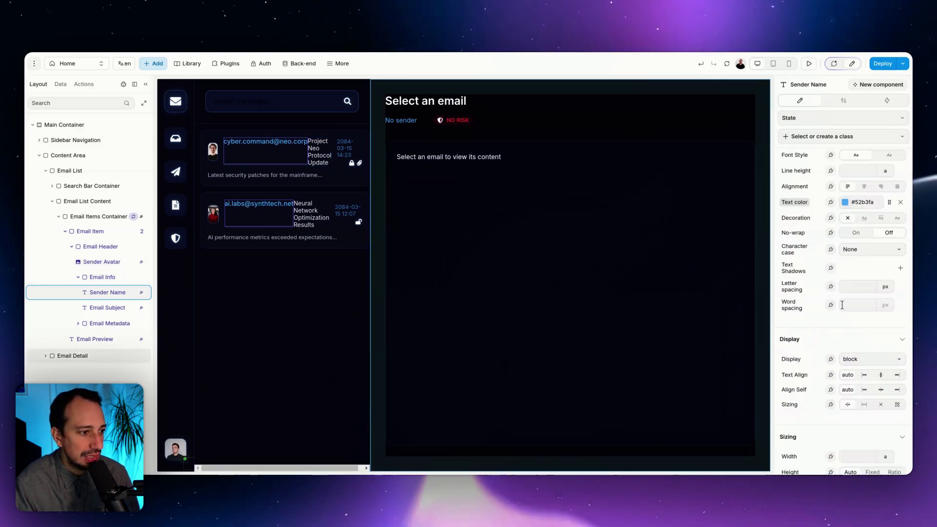
left_click(102, 279)
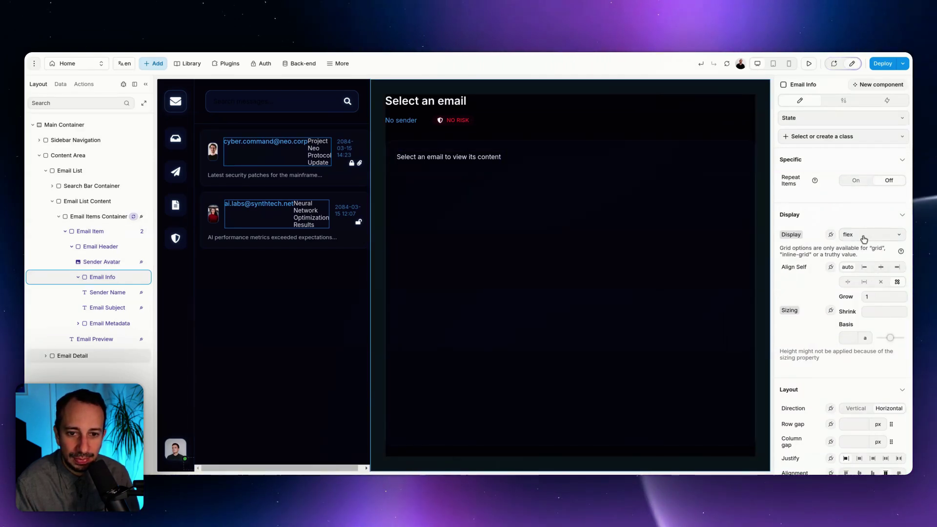
left_click(865, 237)
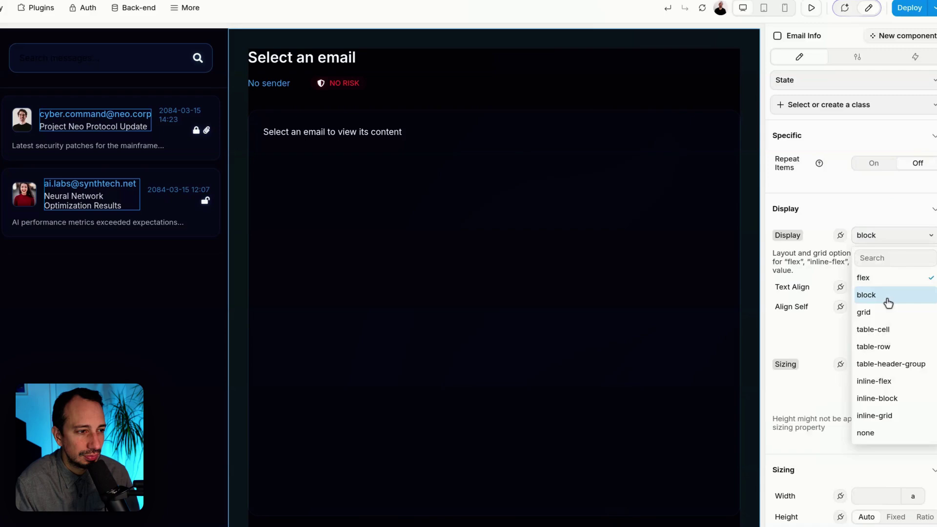
left_click(887, 299)
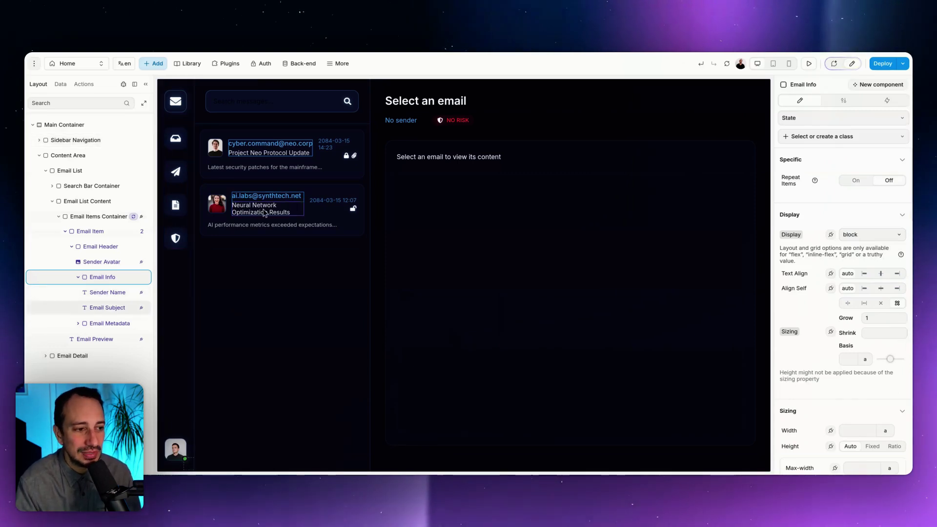
left_click(291, 280)
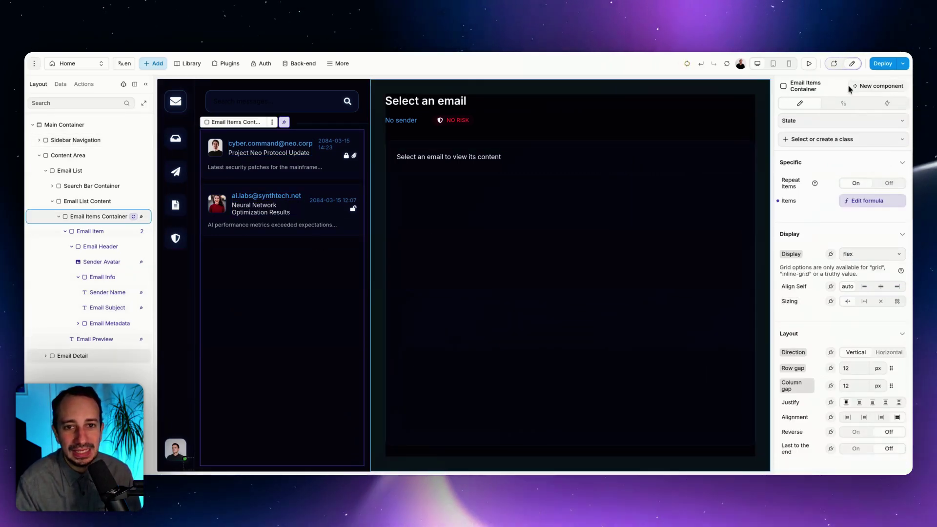
Target the Email Item and ask WeWeb AI "Je veux que tu réorganises les informations pour que cela soit plus lisibile".
left_click(837, 66)
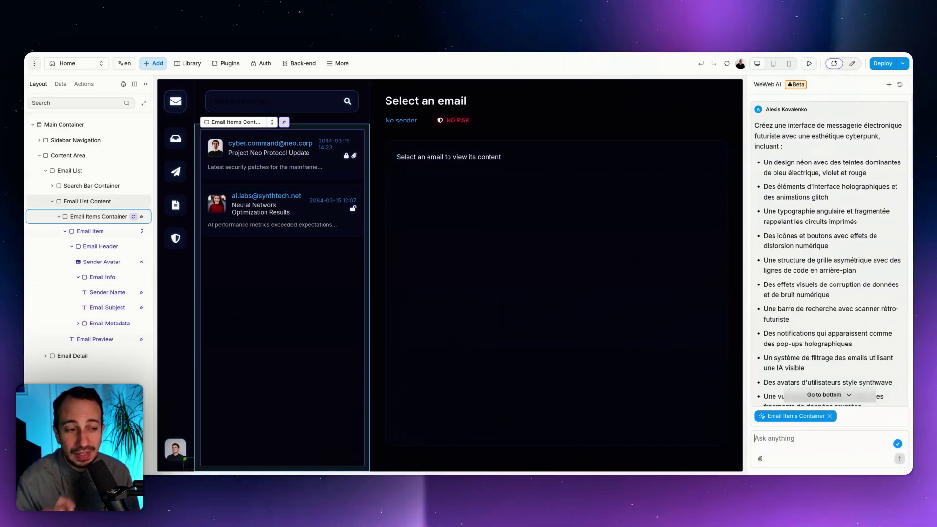
left_click(321, 204)
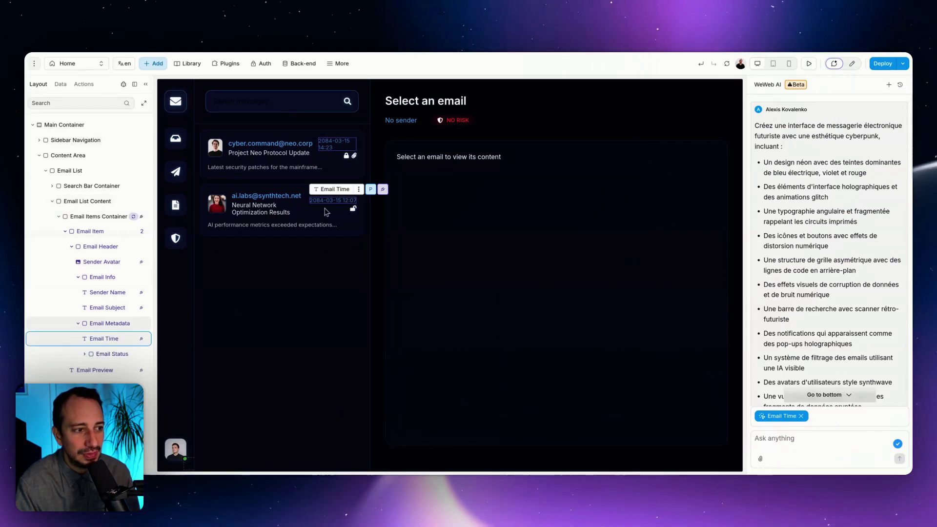
left_click(213, 189)
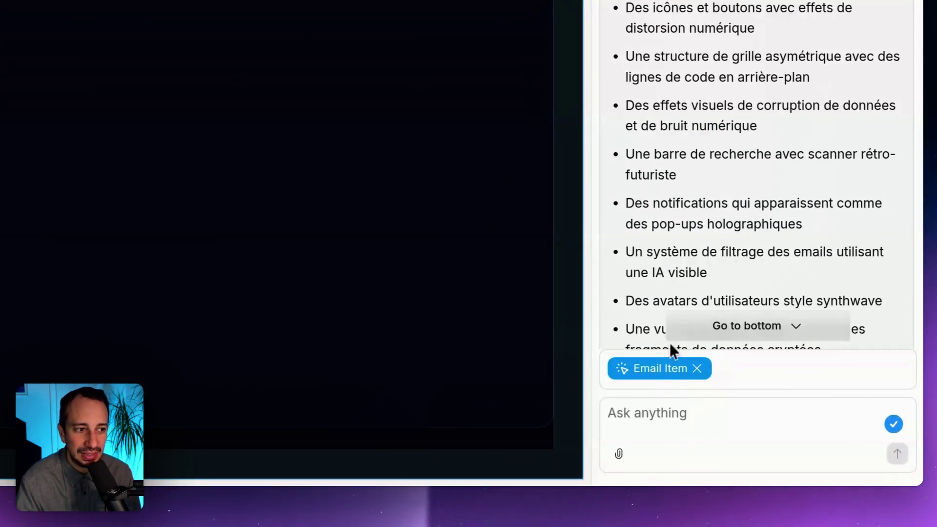
left_click(684, 413)
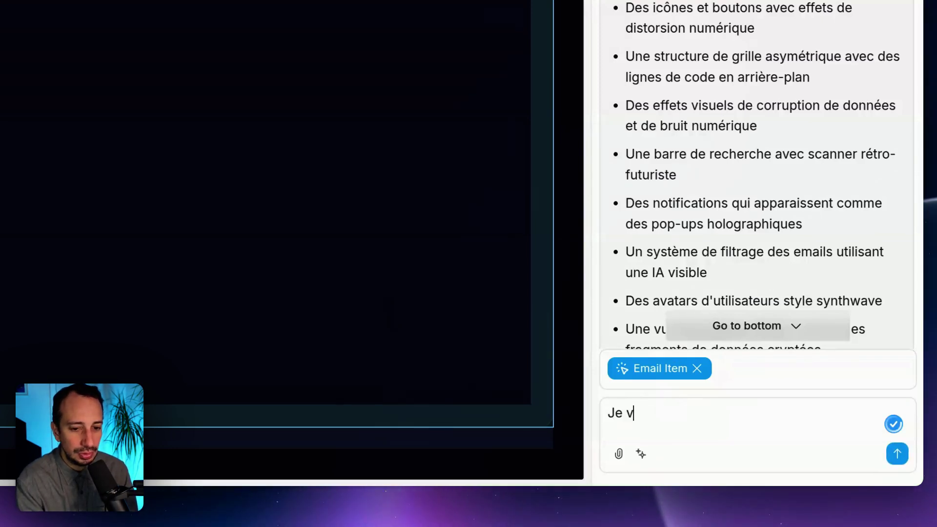
type("Je veux que tu réorganises les informations p")
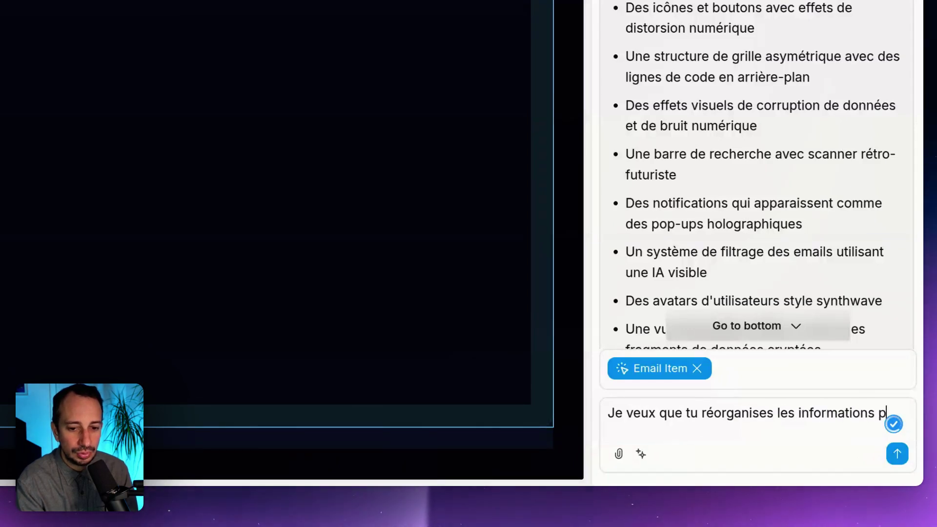
type("our que cela soit plus l")
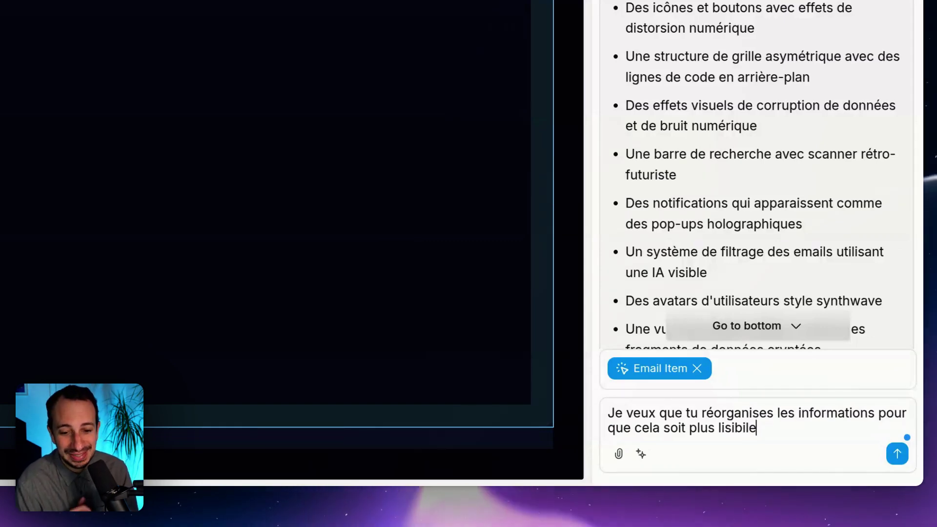
type("isibile")
key("Return")
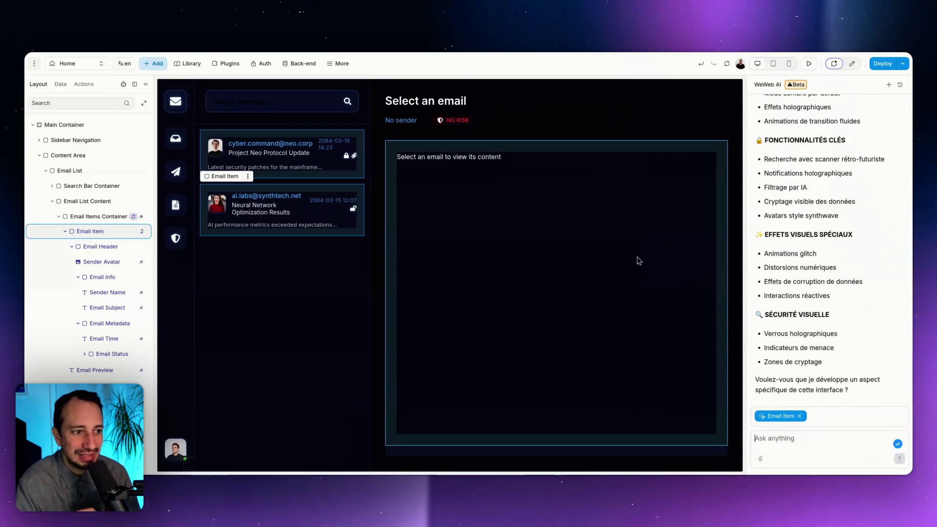
Review the submitted request and WeWeb AI's reply in the chat, and remove the Email Item context.
scroll(820, 194, "up", 10)
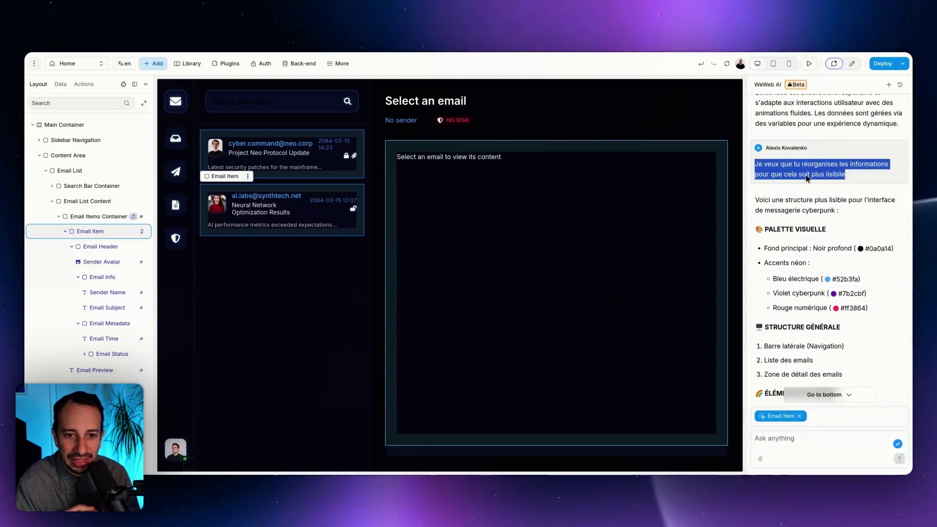
left_click(838, 218)
triple_click(810, 169)
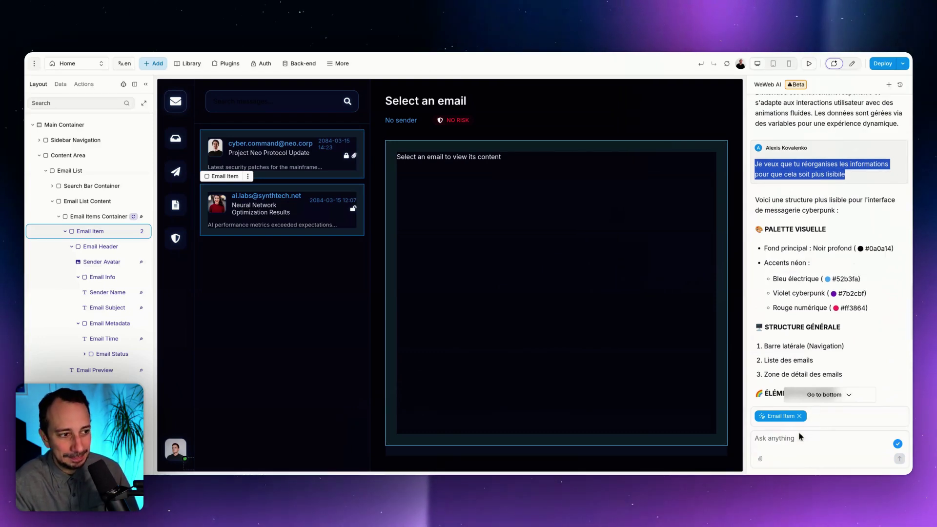
left_click(759, 197)
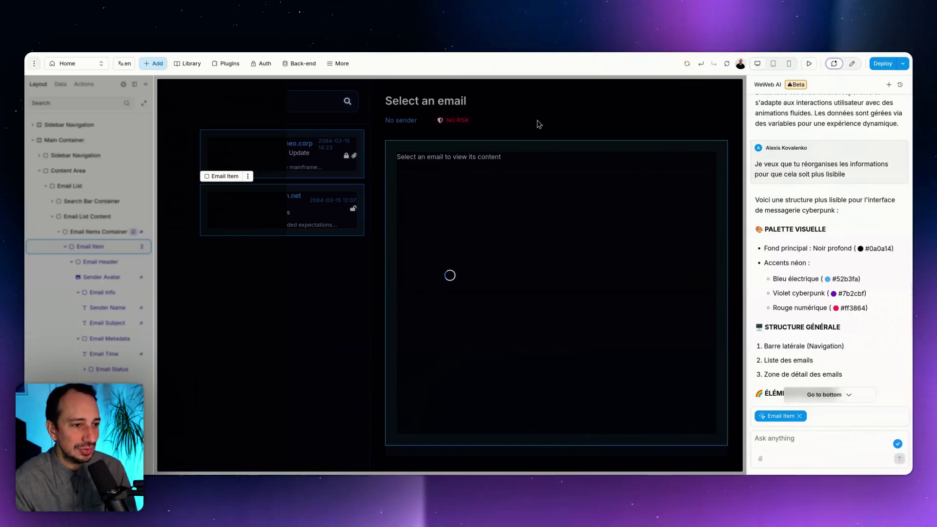
left_click(799, 416)
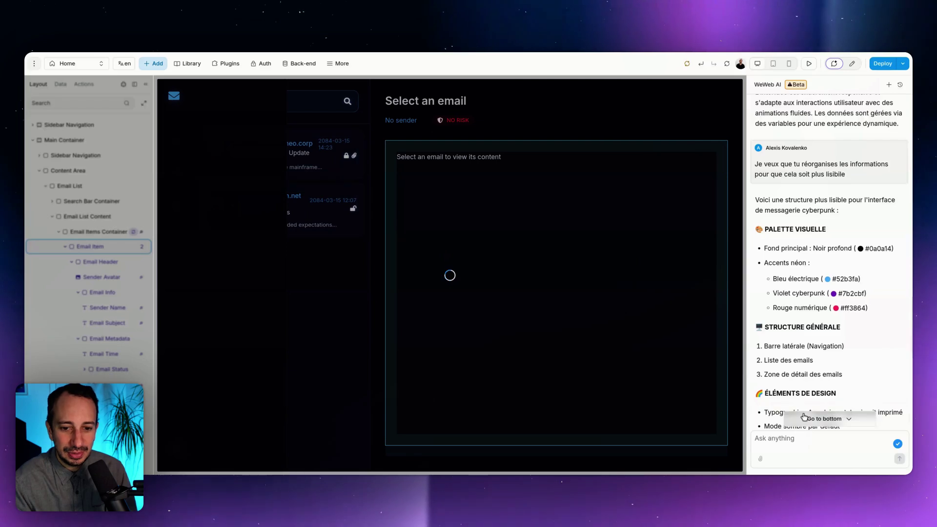
left_click(848, 413)
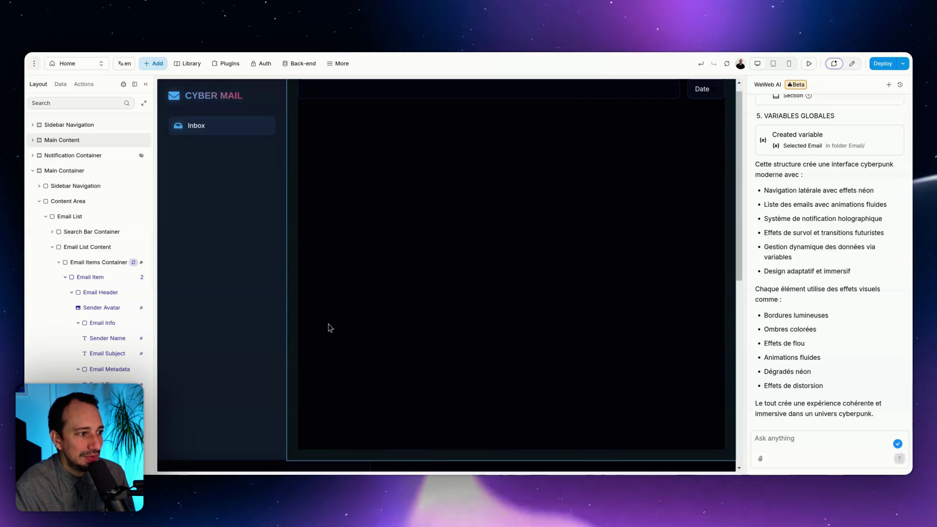
Delete the newly generated Sidebar Navigation, Main Content and Notification Container sections and start an empty WeWeb AI chat.
left_click(62, 141)
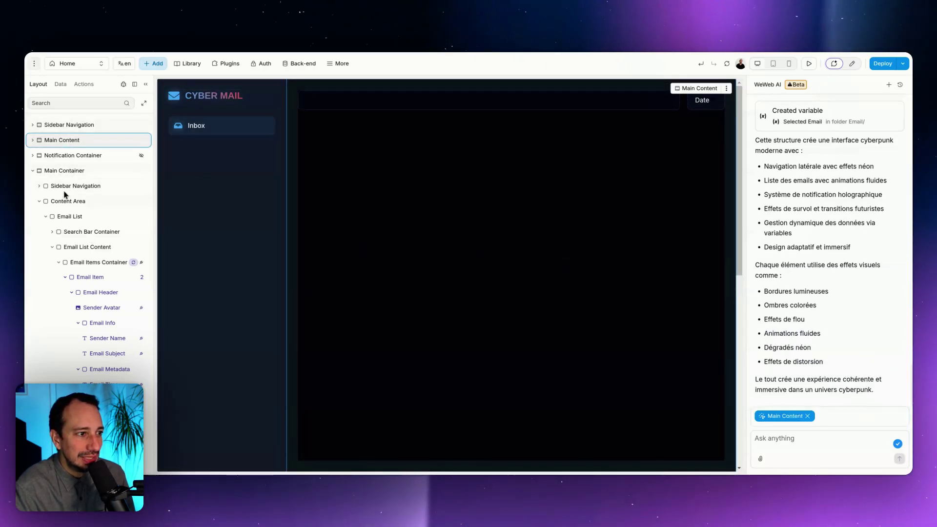
left_click(63, 172)
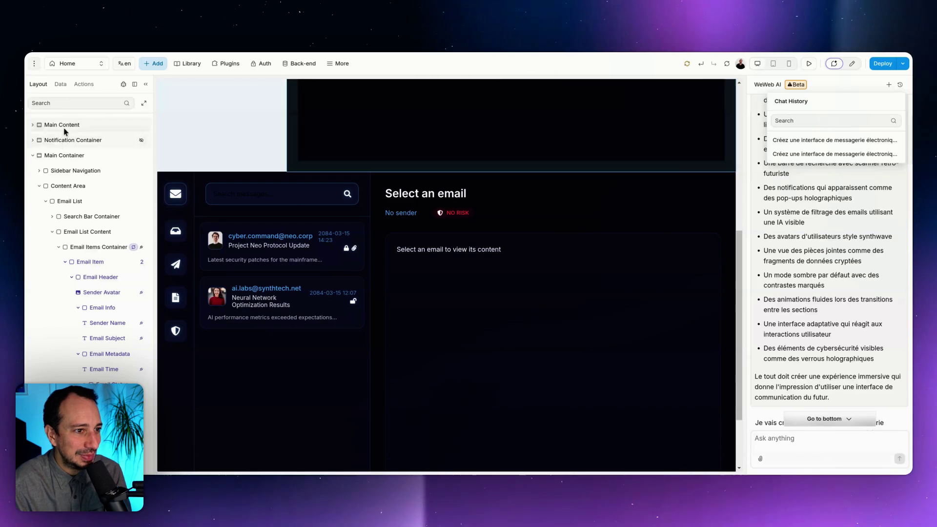
left_click(74, 125)
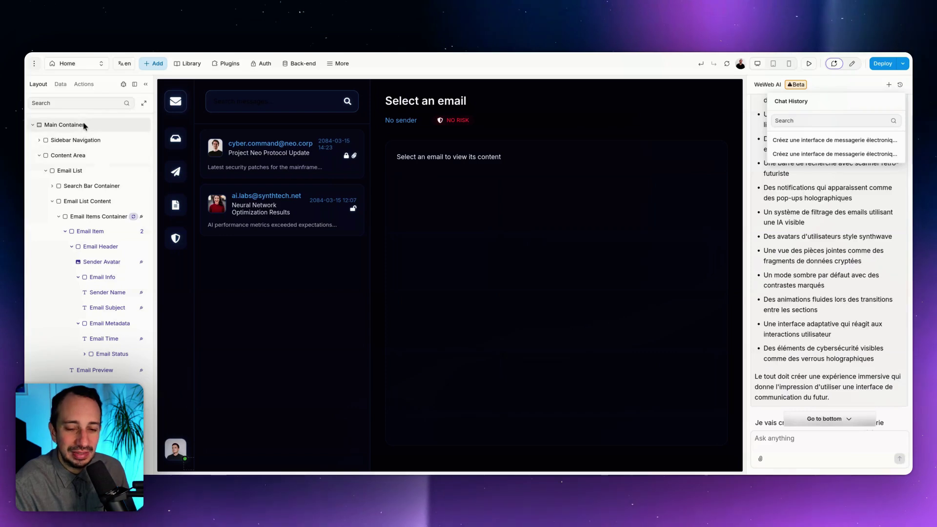
scroll(800, 414, "down", 4)
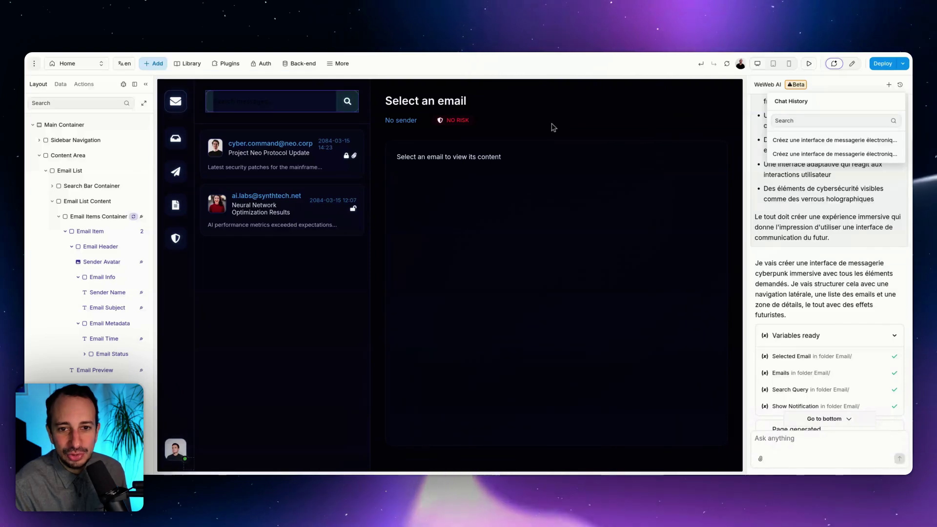
left_click(823, 116)
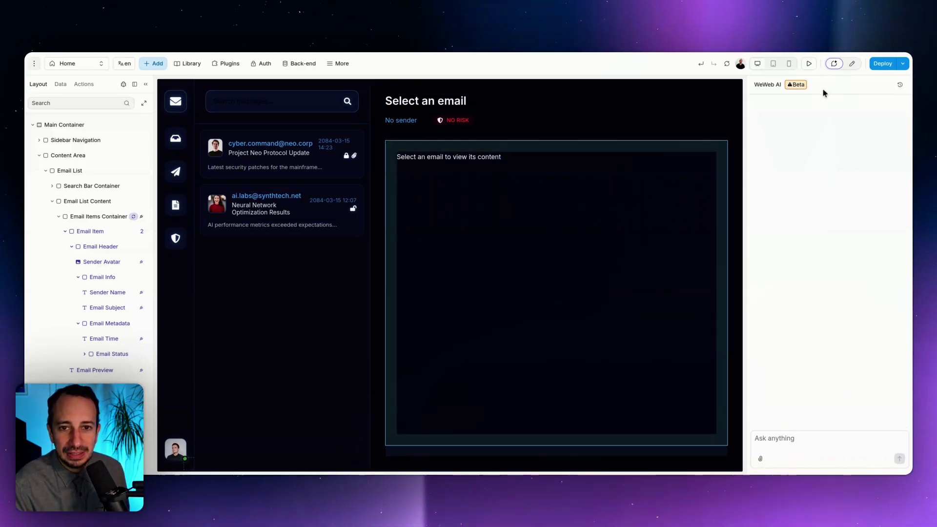
Set the bottom margin of the Detail Subject heading in the email detail area to 50 px.
left_click(852, 63)
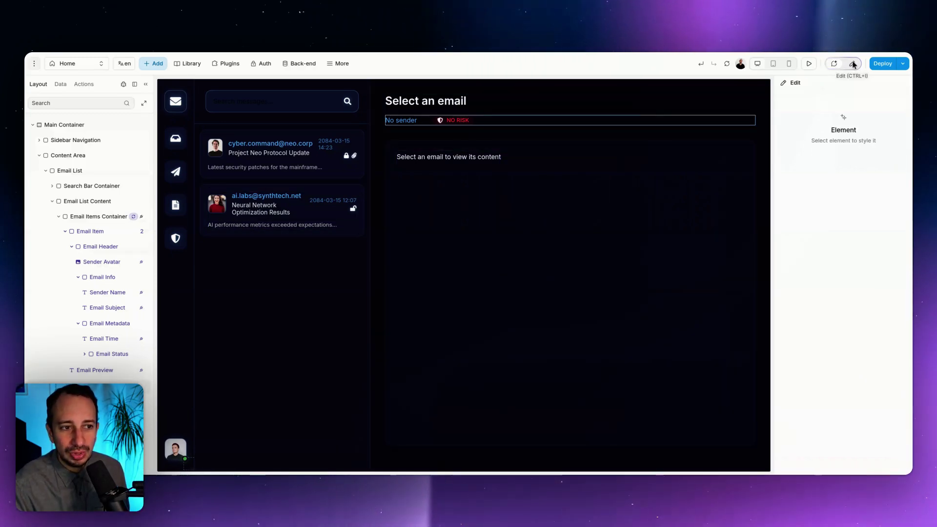
left_click(440, 101)
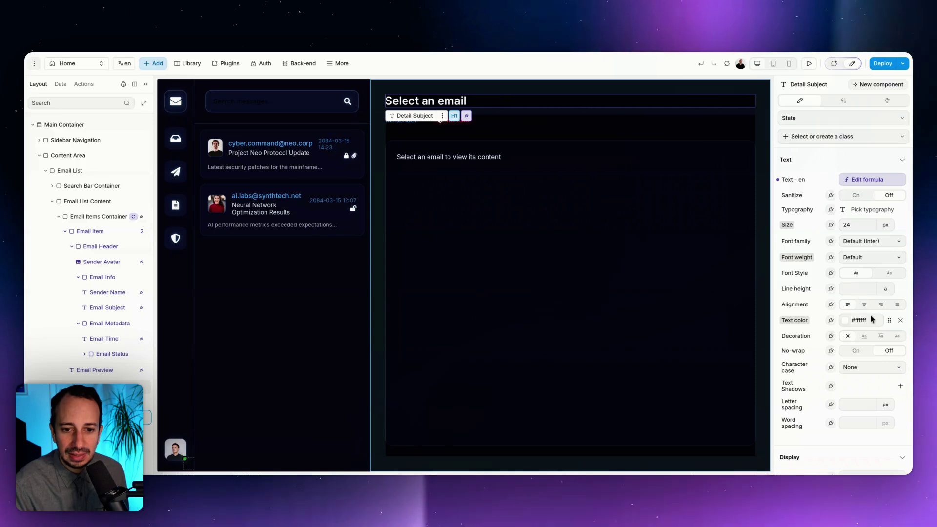
scroll(857, 353, "down", 4)
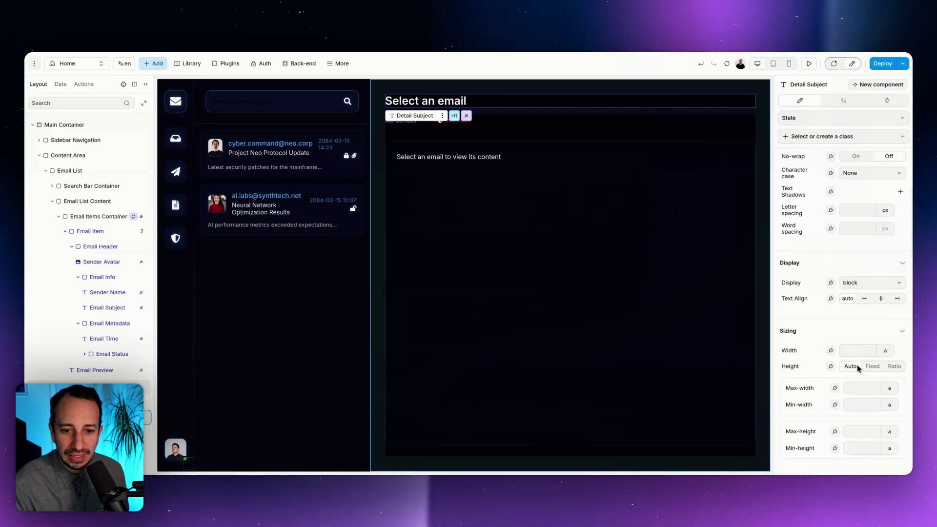
scroll(858, 368, "down", 4)
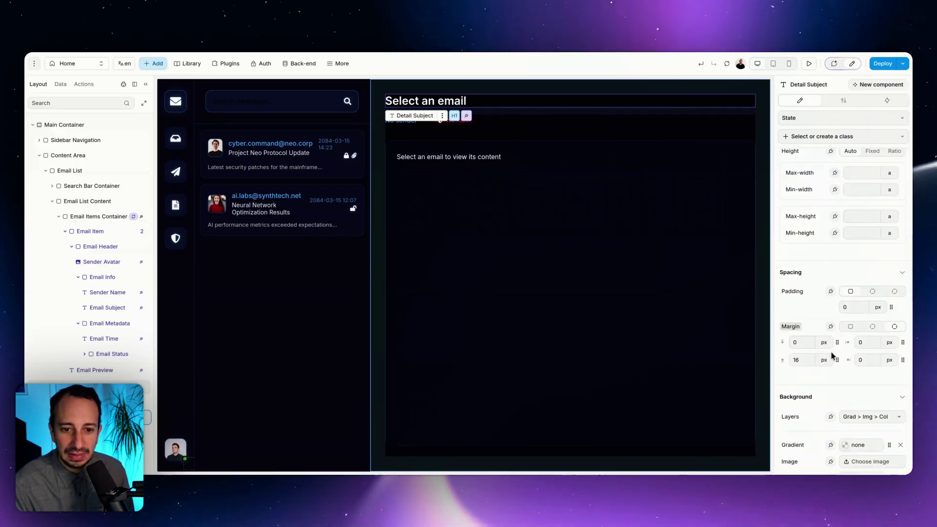
left_click(809, 359)
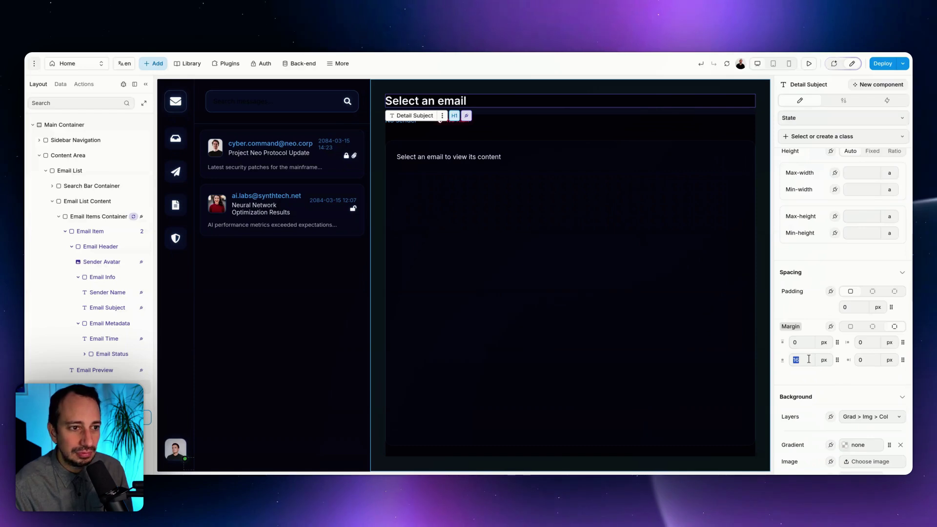
type("50")
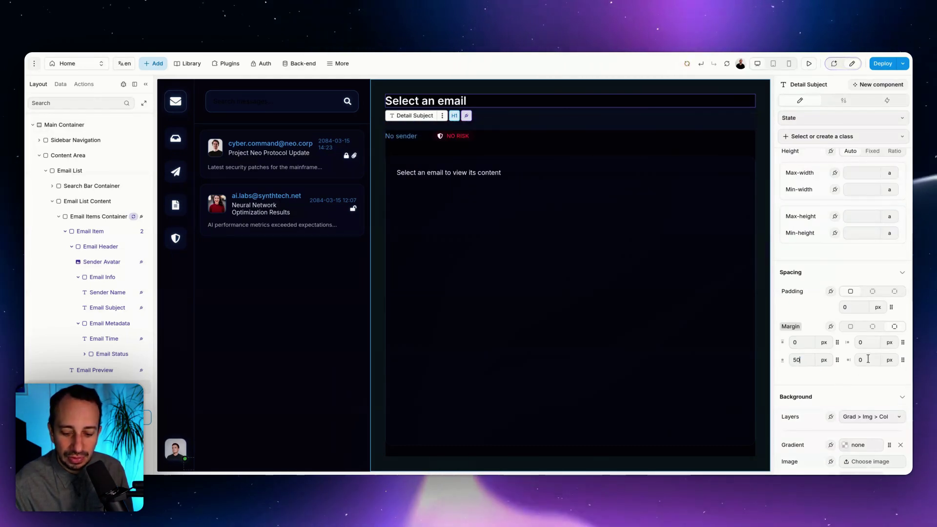
Try a 50 px left margin on the Detail Subject, set its top margin to 50 px and return the left margin to 0.
left_click(869, 360)
type("50")
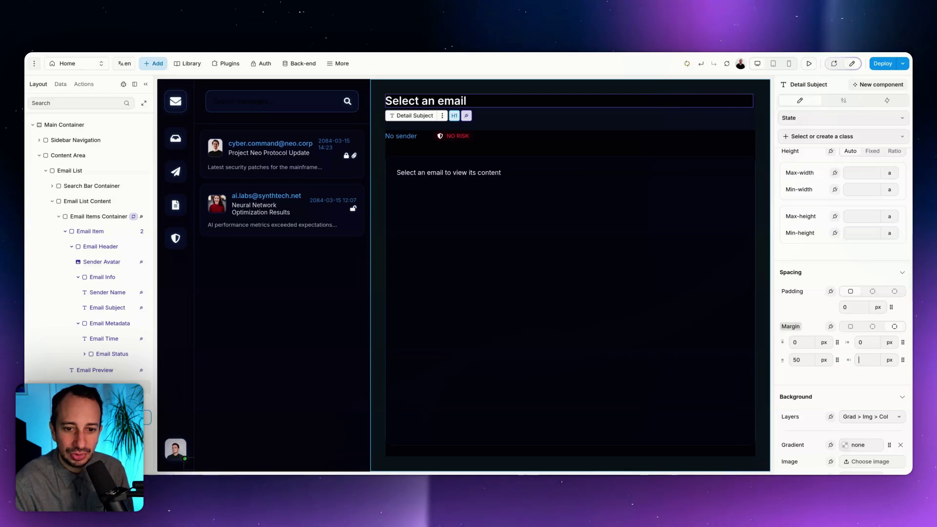
left_click(787, 341)
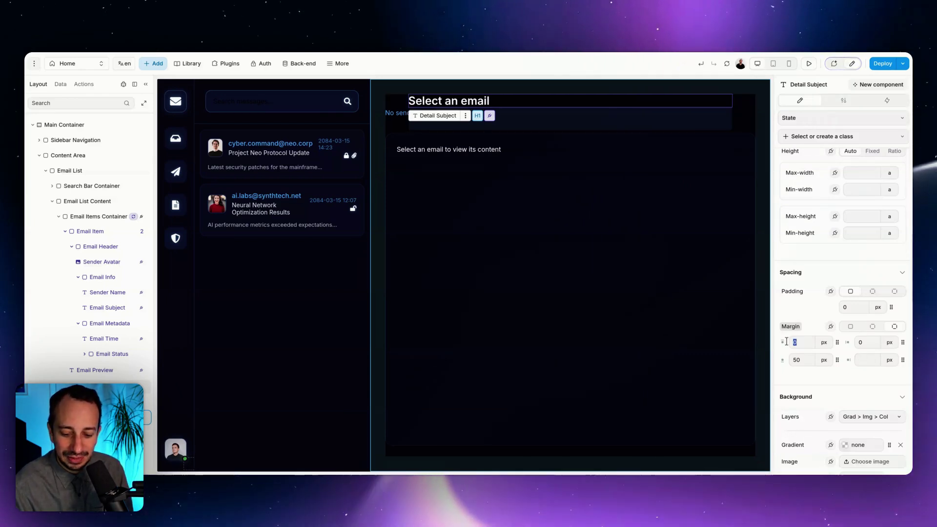
type("50")
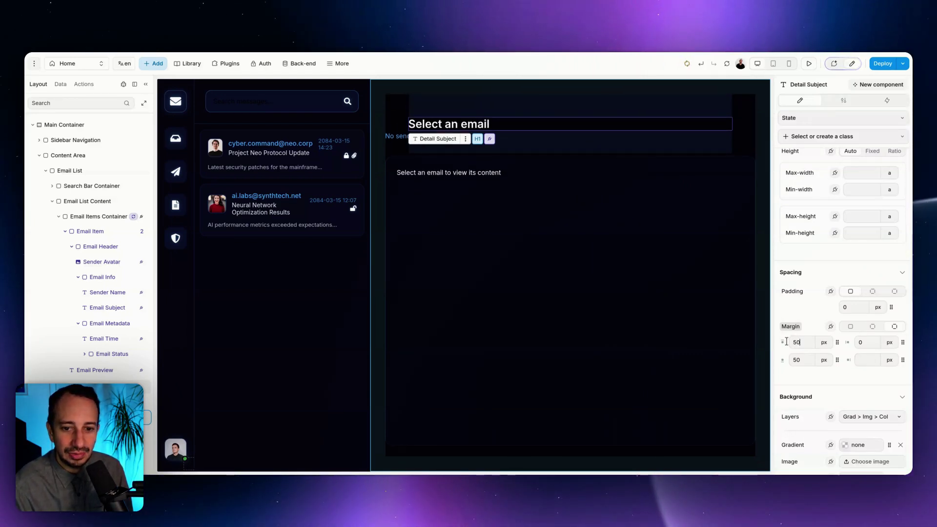
left_click(862, 366)
type("0")
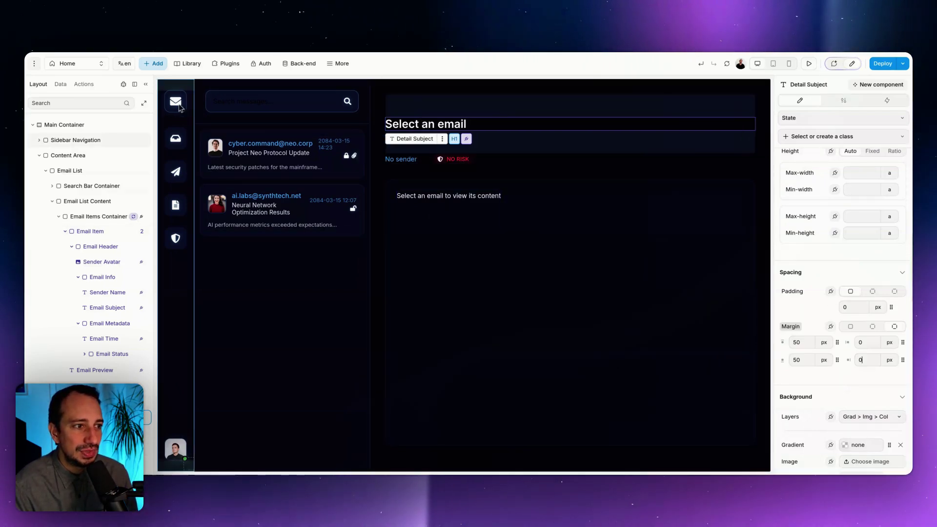
Inspect the Search Input and its wrapper inside the Search Bar Container.
left_click(235, 107)
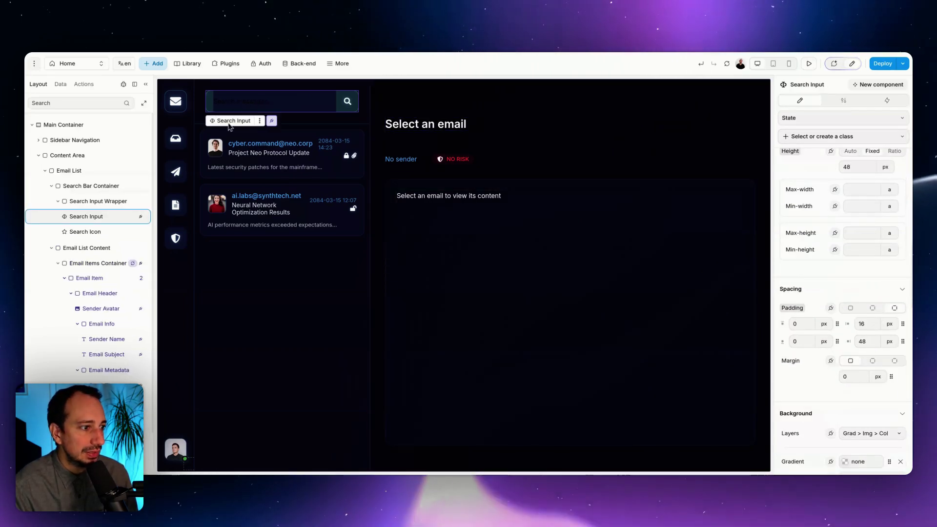
left_click(92, 204)
left_click(93, 216)
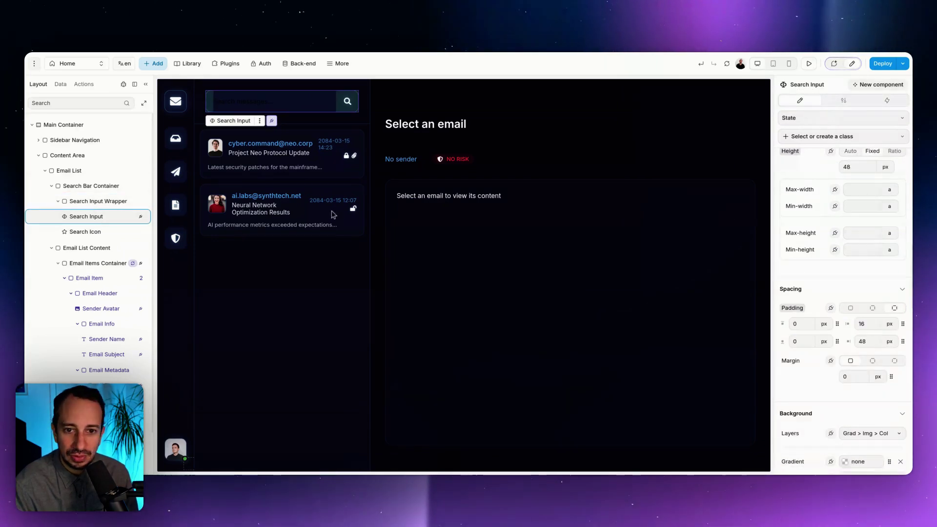
Set the placeholder text of the Search Input in the Search Bar Container to "Hello".
scroll(866, 210, "up", 5)
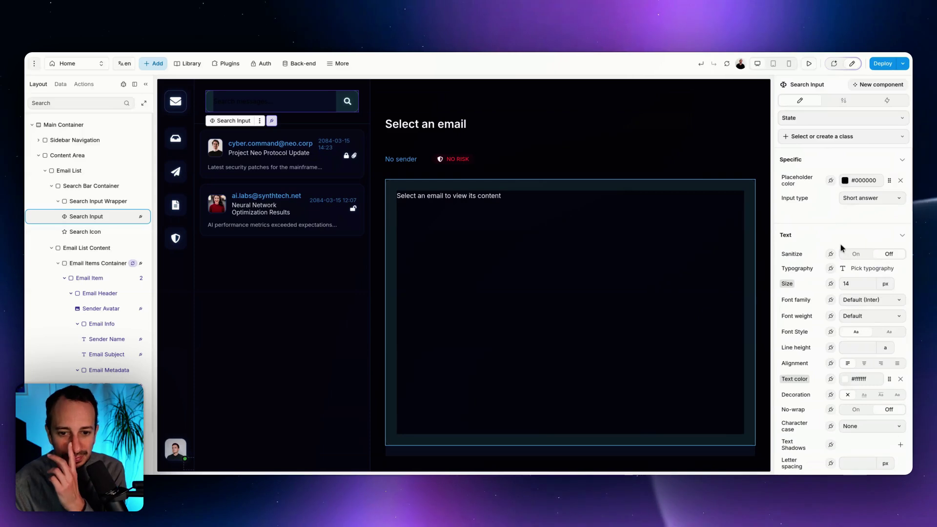
scroll(845, 254, "down", 5)
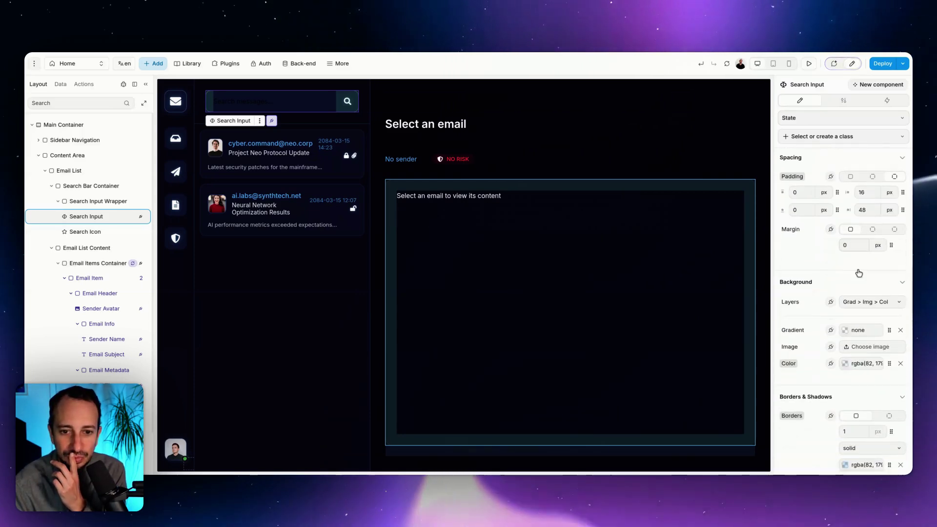
scroll(859, 273, "down", 5)
scroll(845, 128, "up", 7)
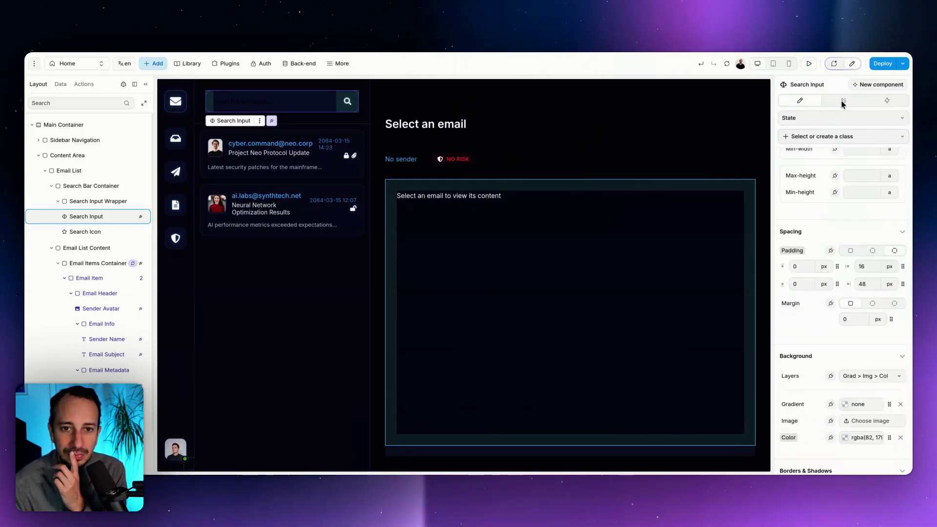
left_click(843, 101)
scroll(851, 224, "up", 2)
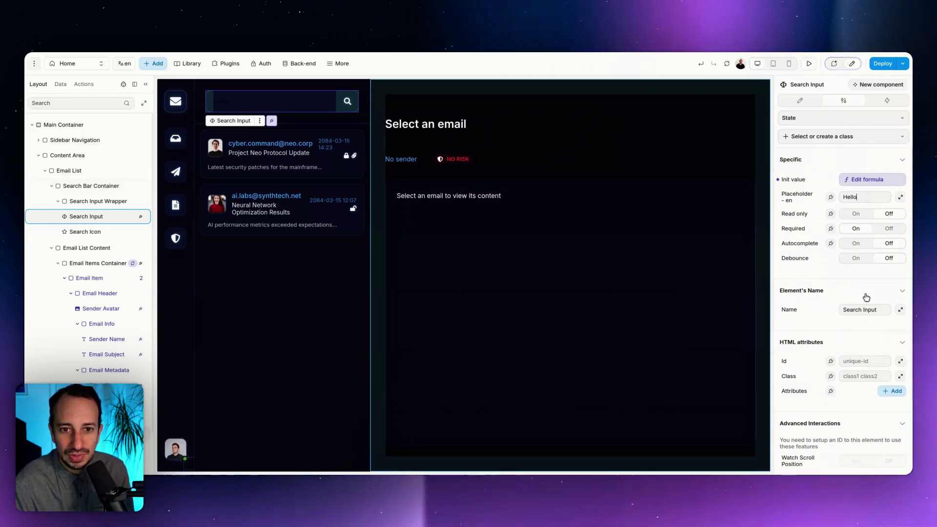
Set the Search Input's placeholder color to #FFFFFF.
left_click(801, 101)
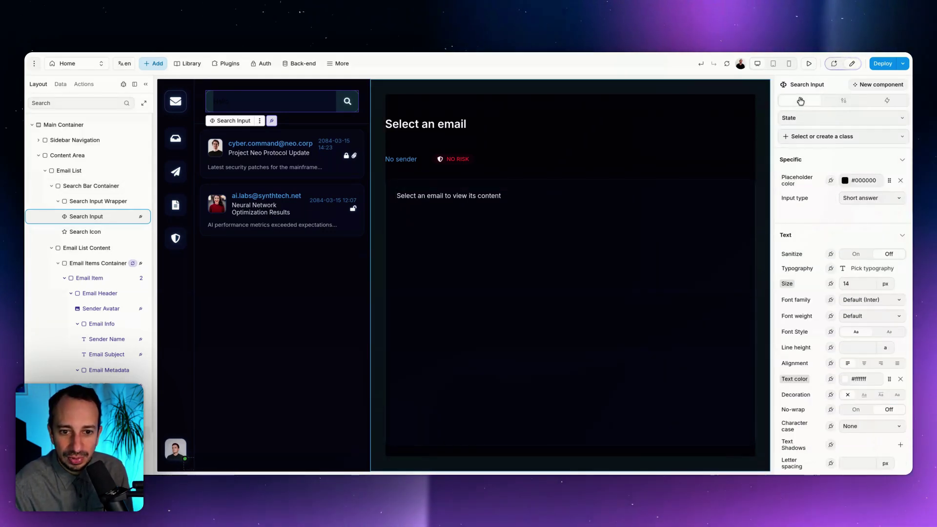
left_click(845, 180)
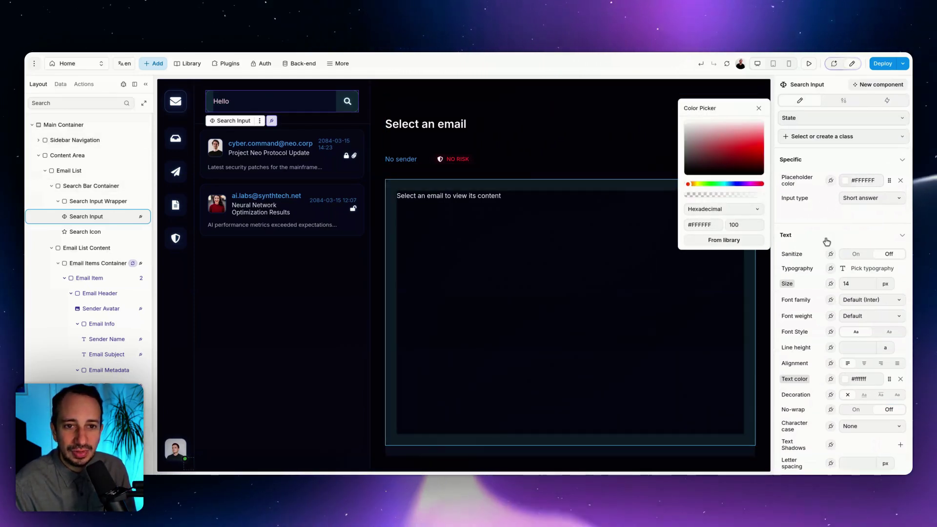
left_click(759, 108)
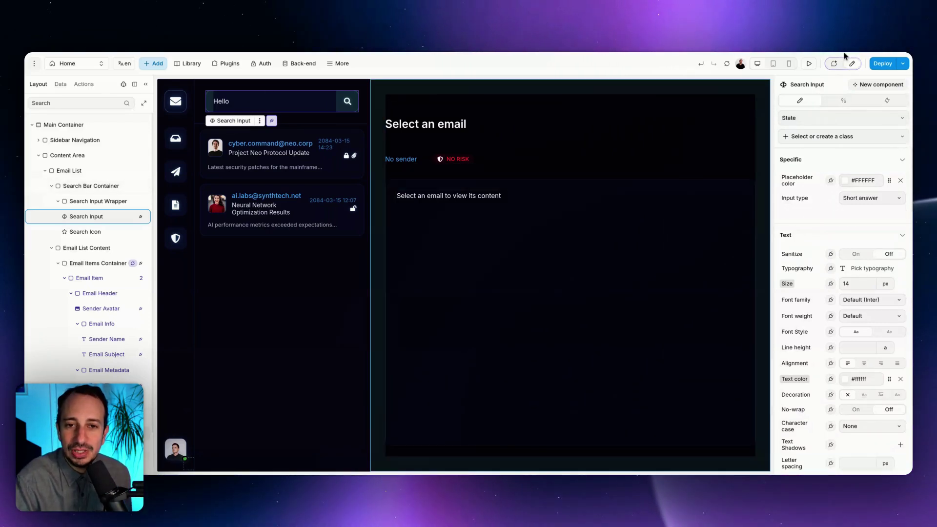
Set the text color of the Sender Name in the email list items to #195886.
left_click(835, 64)
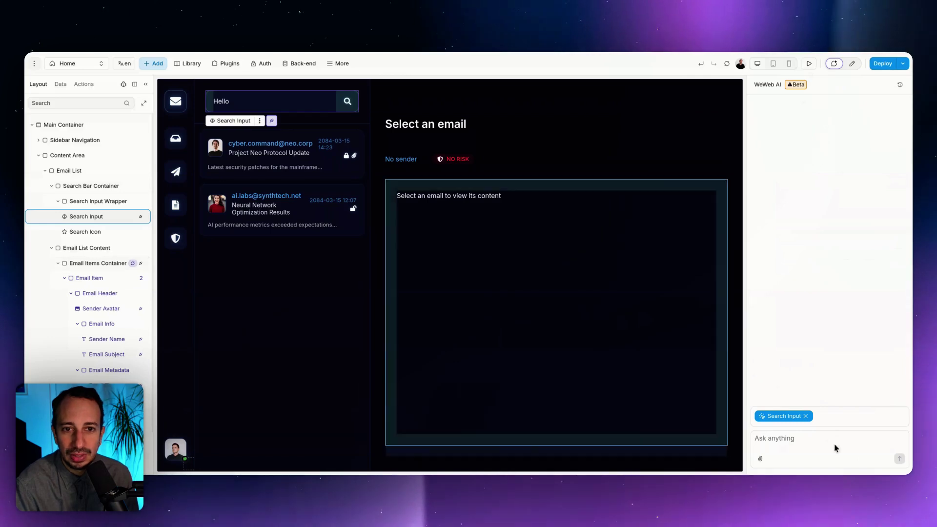
left_click(840, 68)
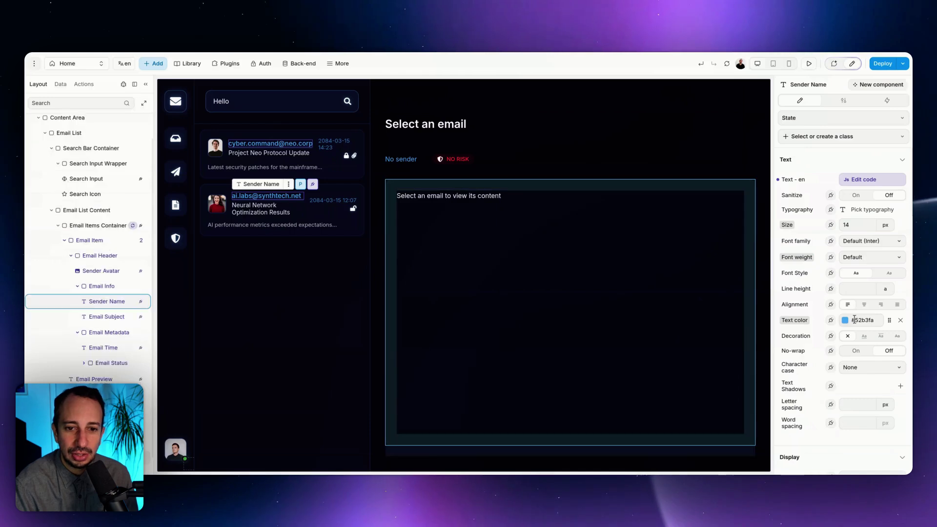
left_click(845, 321)
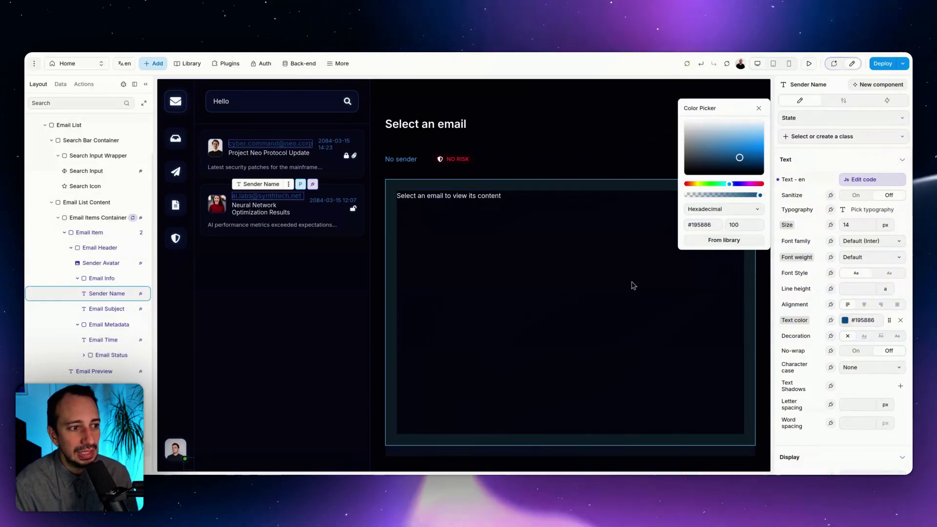
left_click(282, 159)
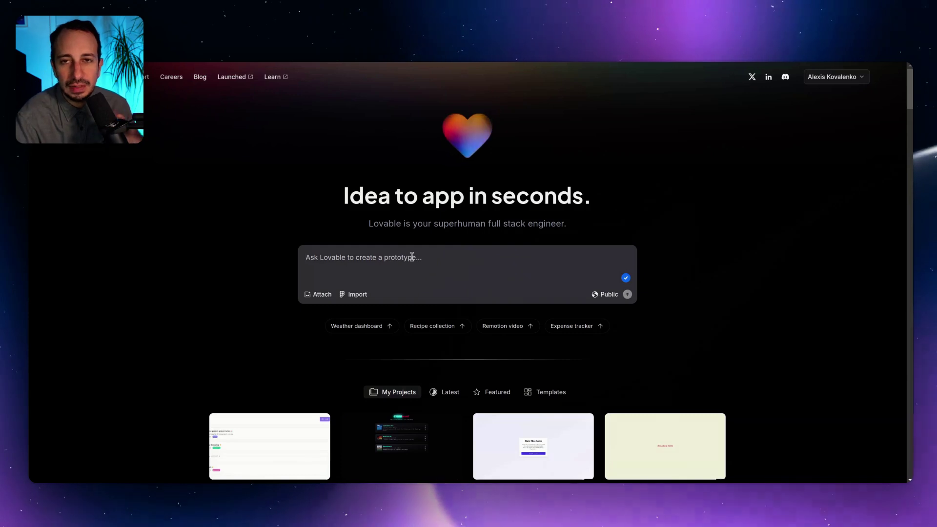
Switch to Lovable, open the cyberpunk-product-hunt project and check its code editing option.
scroll(342, 273, "down", 1)
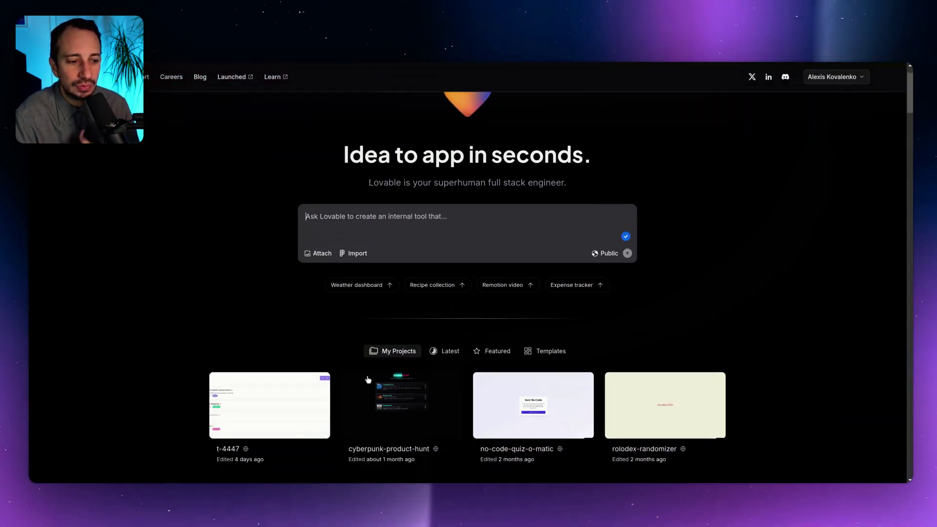
left_click(376, 394)
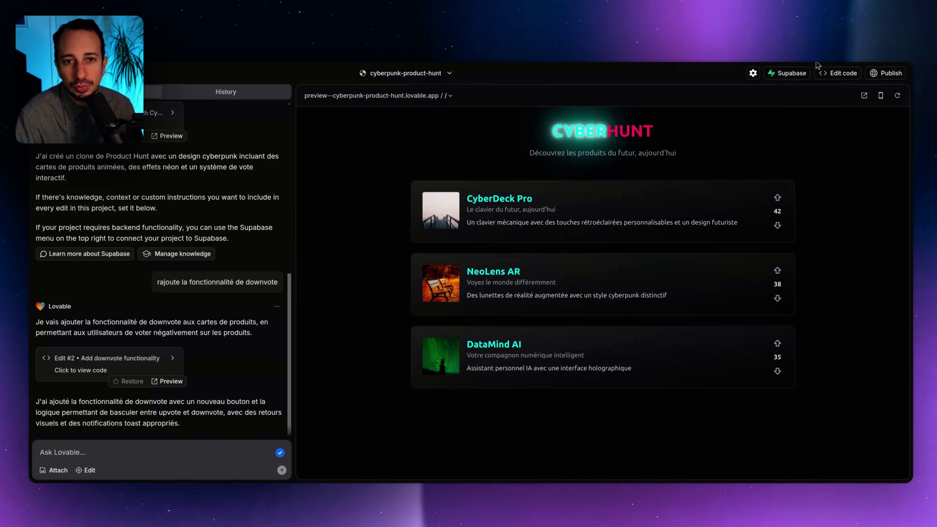
left_click(837, 73)
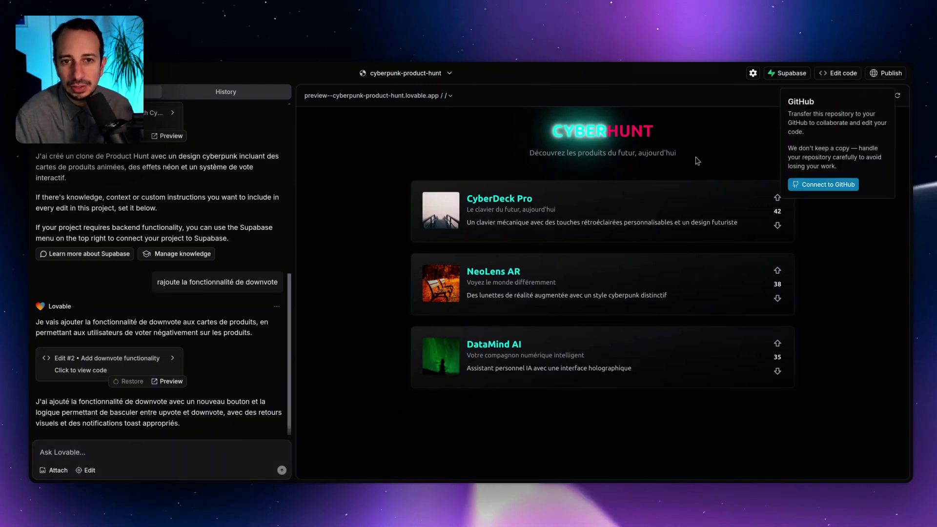
left_click(695, 140)
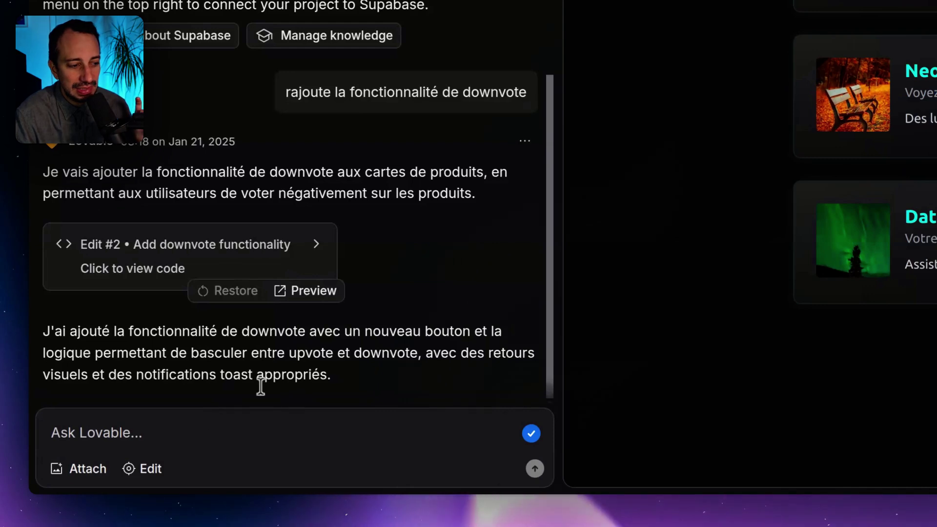
Select the h3 product titles in visual edit mode and set their horizontal and vertical padding to 50.
left_click(152, 474)
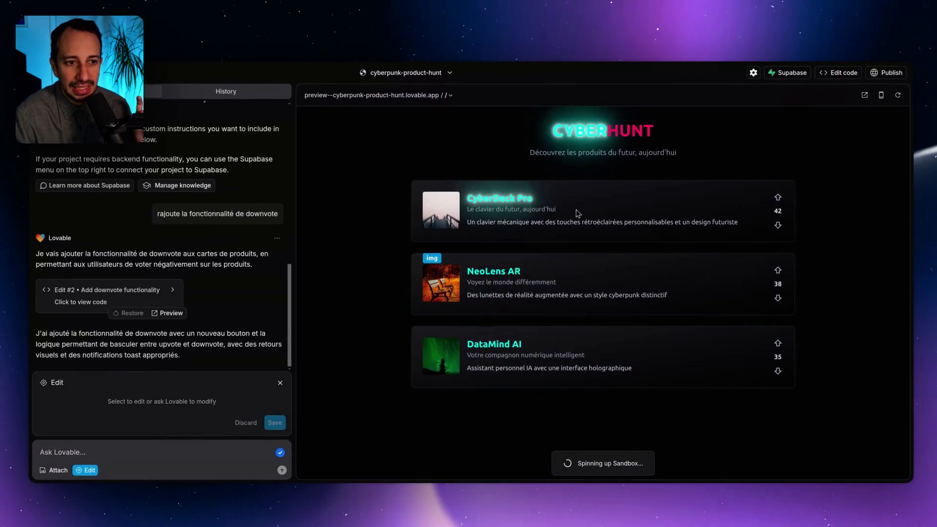
left_click(598, 197)
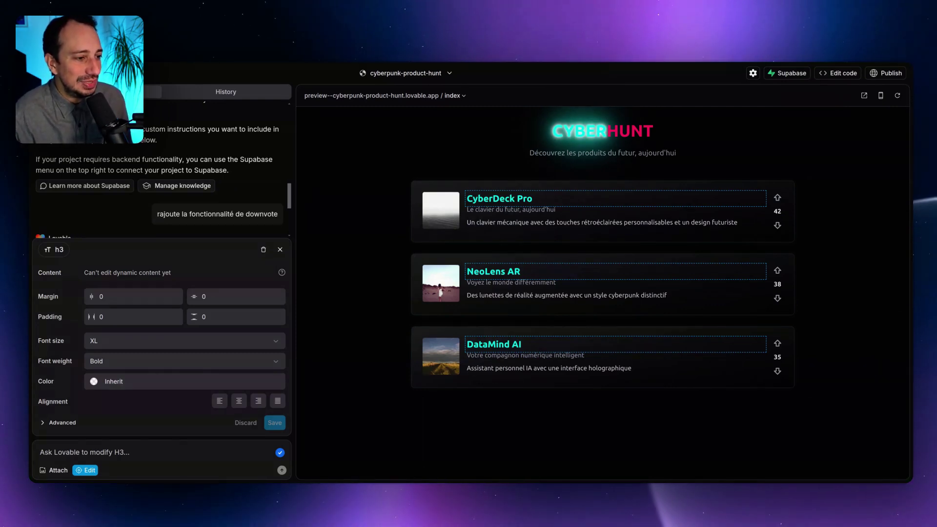
left_click(128, 295)
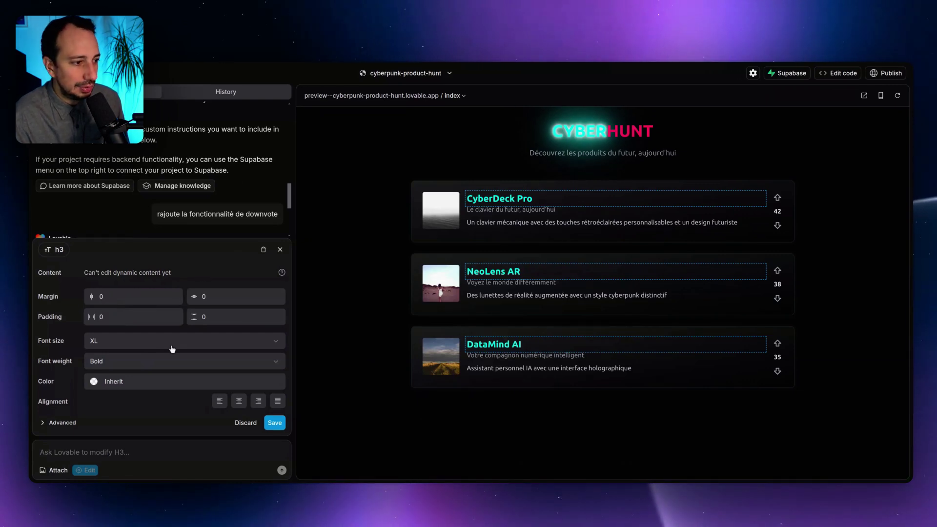
type("5")
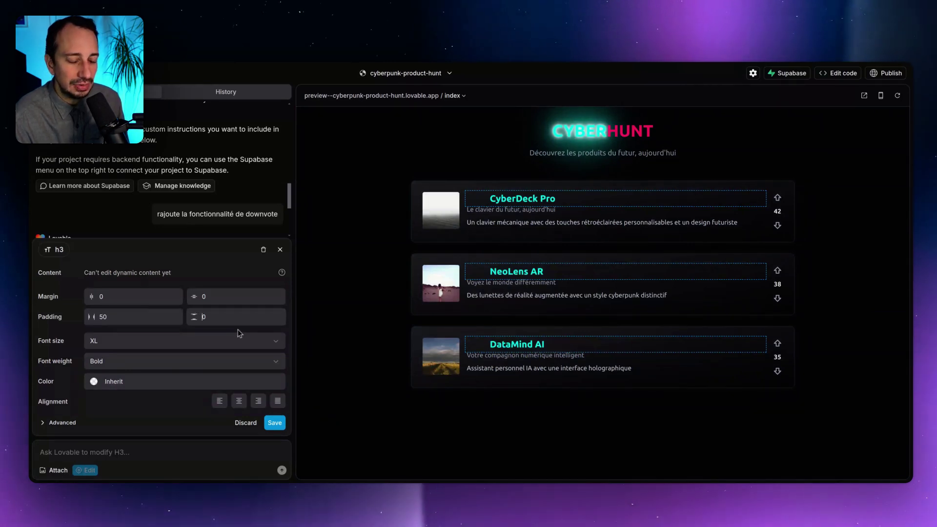
type("5")
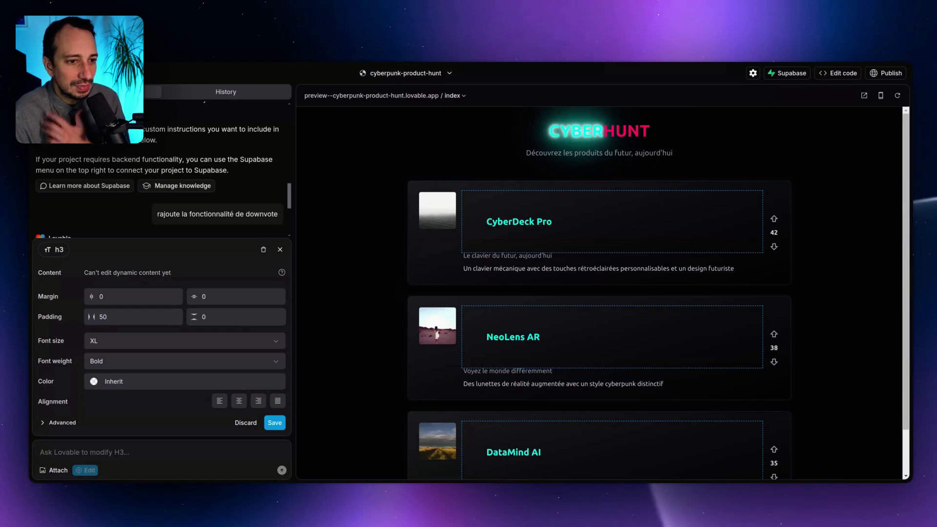
Try a vertical padding of 10 on the product titles, reset their horizontal padding to 0 and set the vertical padding to 20.
type("1")
left_click(103, 318)
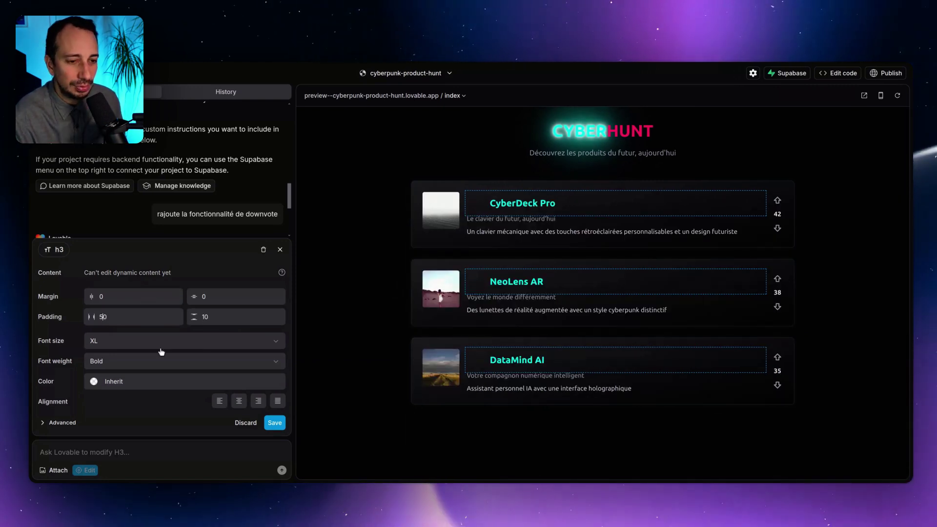
key("BackSpace")
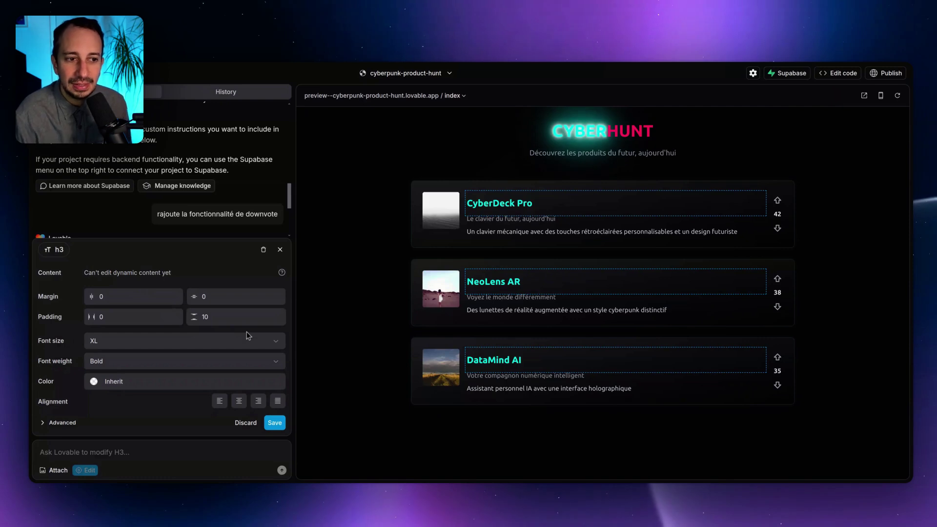
type("20")
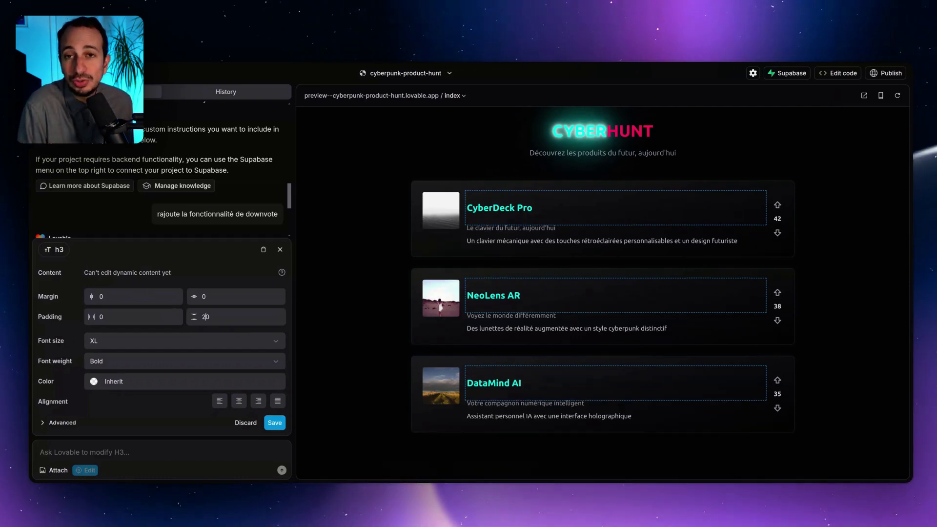